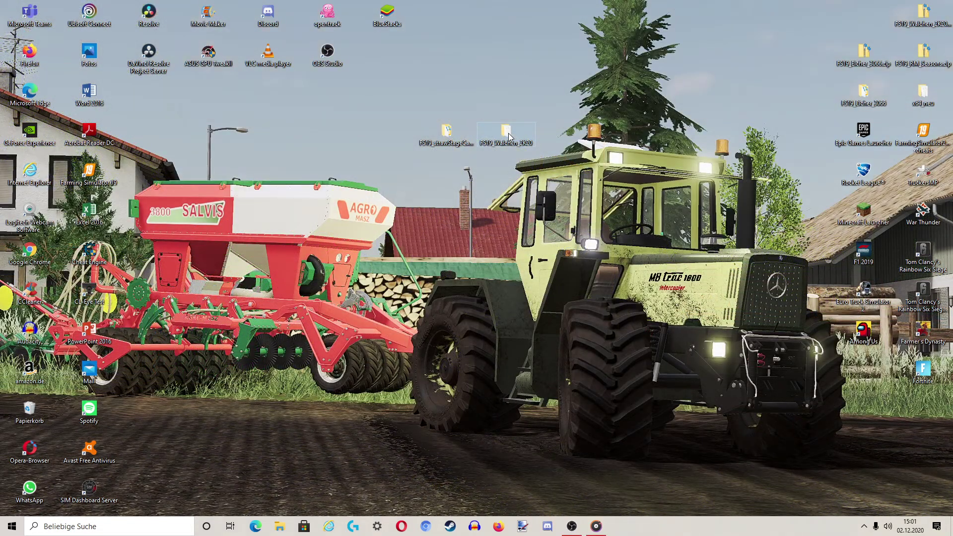
# Check the screen recorder, hide it again, and deselect the FS19_Walchen_2K20 folder.
pyautogui.moveTo(509, 135)
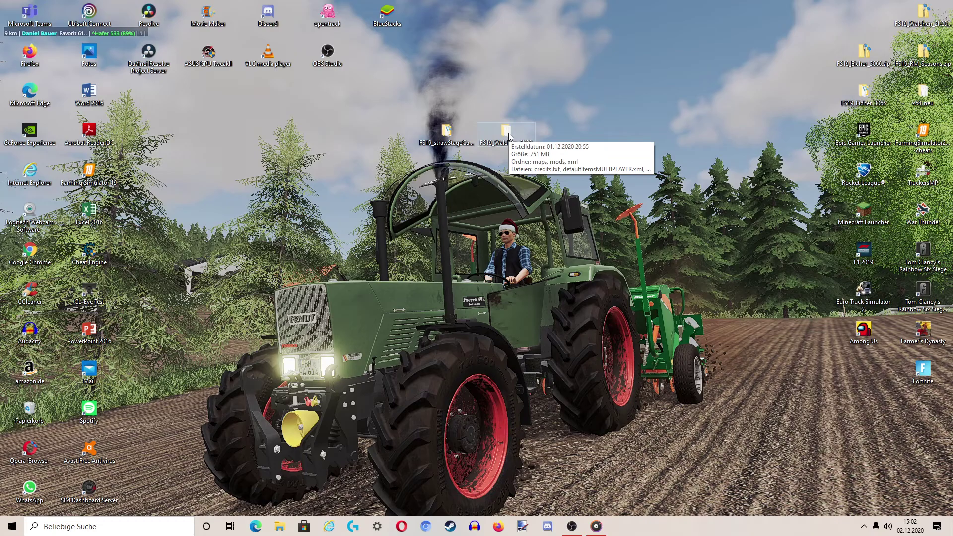
pyautogui.click(568, 528)
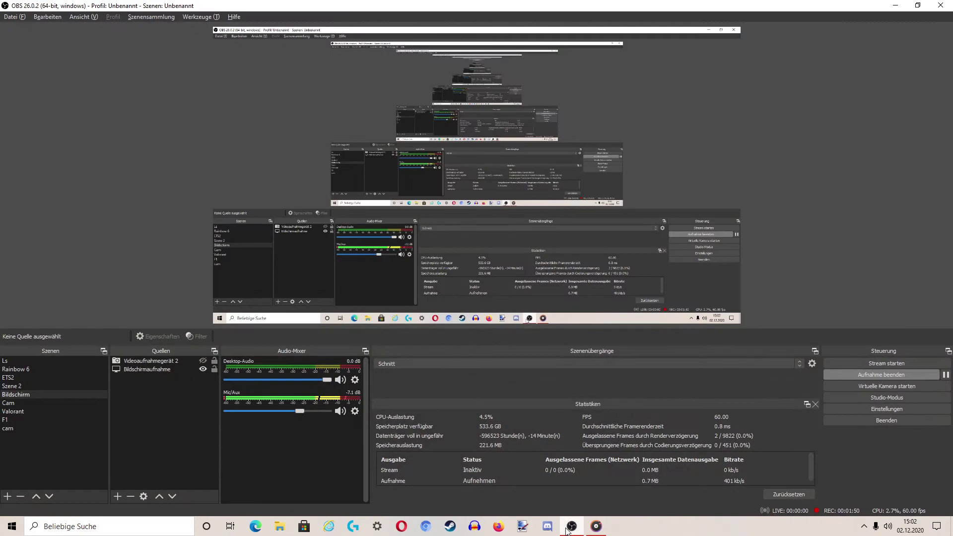
pyautogui.click(896, 6)
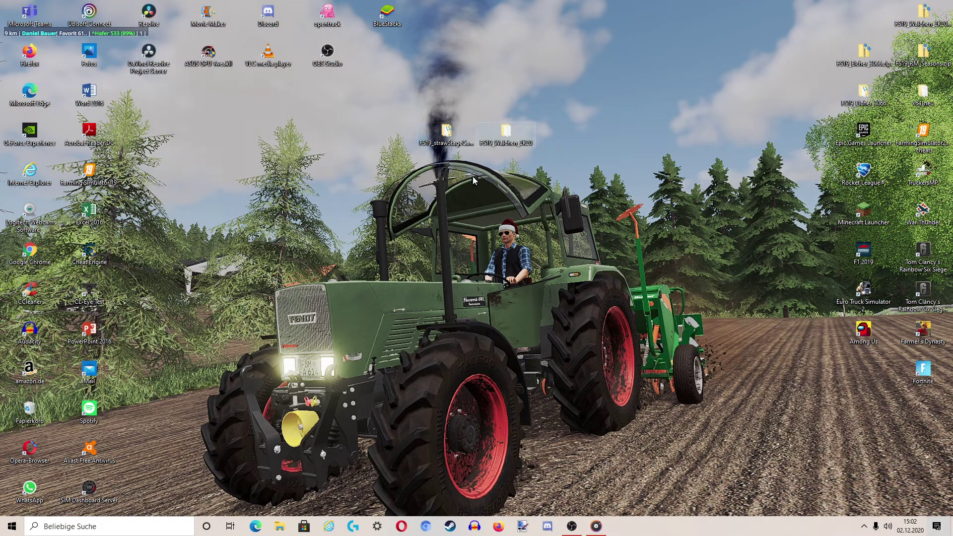
pyautogui.moveTo(567, 105); pyautogui.dragTo(545, 179)
pyautogui.moveTo(500, 132); pyautogui.dragTo(496, 135)
pyautogui.click(502, 209)
# Enter the FS19_strawStageCattleBarn folder and launch stableA.i3d in GIANTS Editor.
pyautogui.click(425, 133)
pyautogui.moveTo(446, 130); pyautogui.dragTo(426, 133)
pyautogui.doubleClick(426, 133)
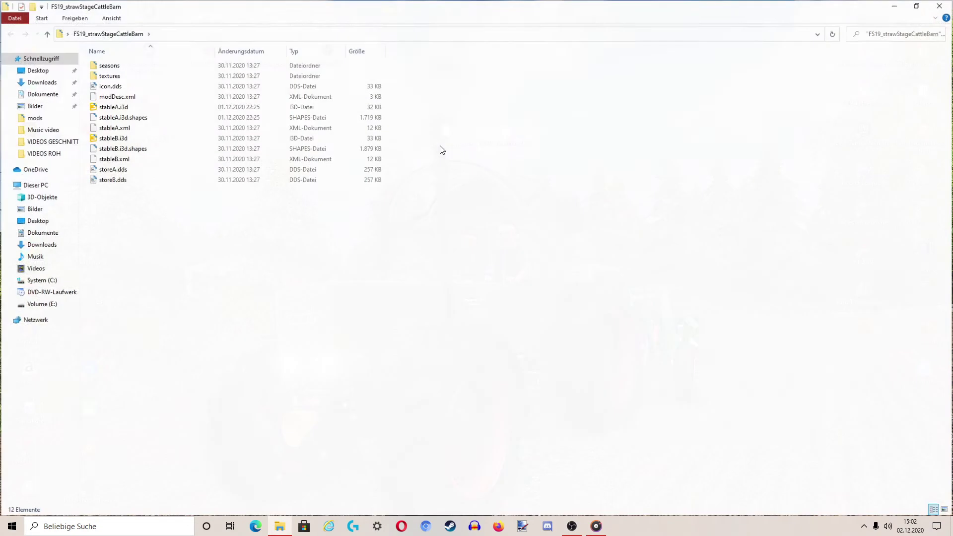
pyautogui.click(124, 109)
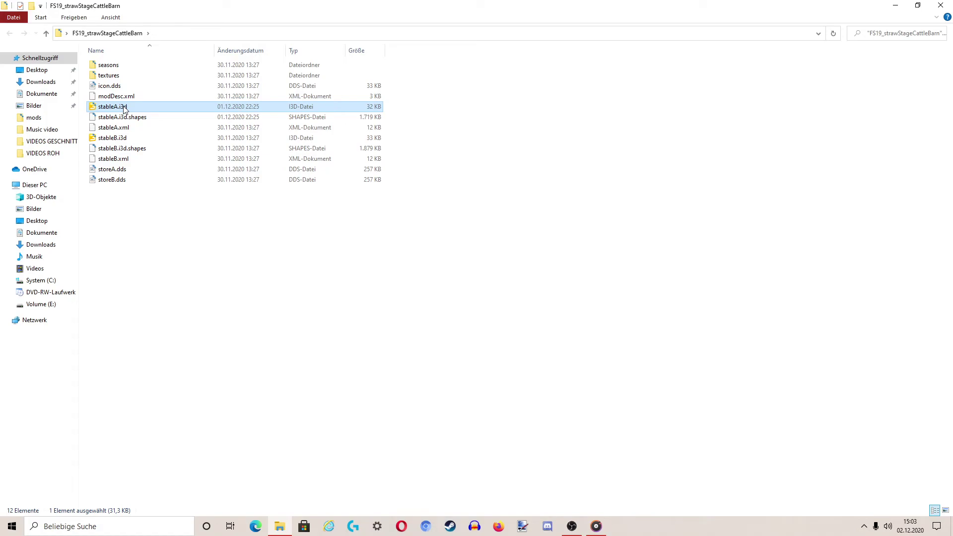
pyautogui.doubleClick(124, 108)
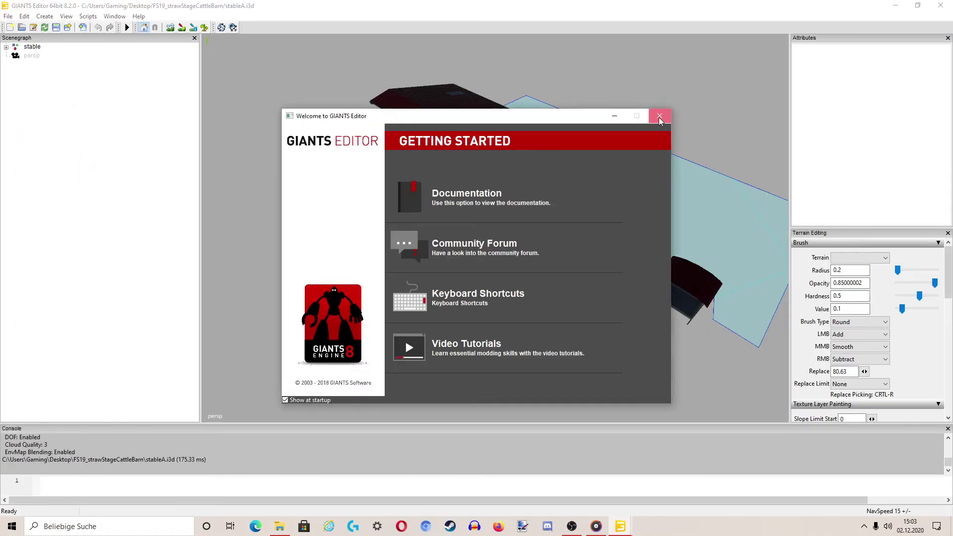
# Dismiss the welcome and update popups, then orbit to the barn's front, feeder and end wall.
pyautogui.click(659, 116)
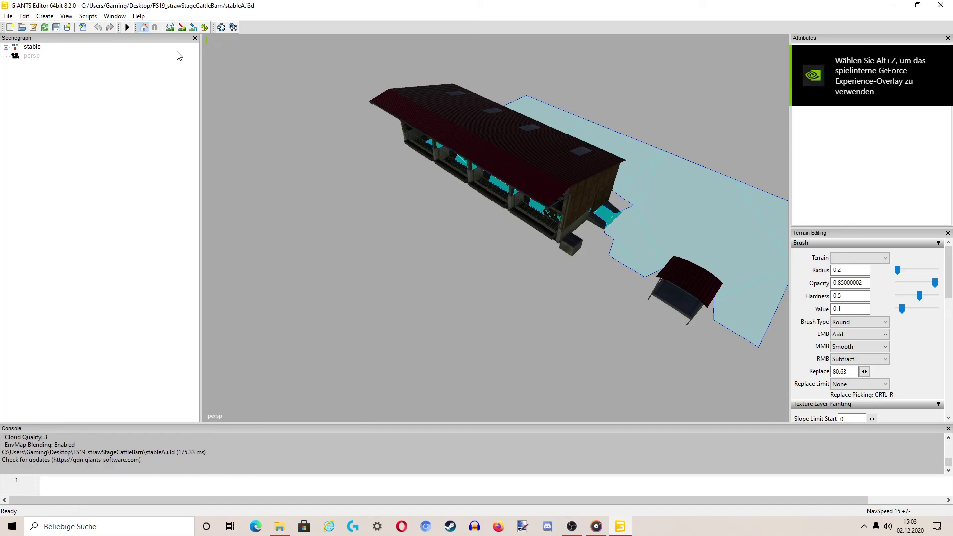
pyautogui.click(155, 51)
pyautogui.keyDown('alt'); pyautogui.moveTo(464, 288); pyautogui.dragTo(493, 297); pyautogui.keyUp('alt')
pyautogui.scroll(5, 494, 301)
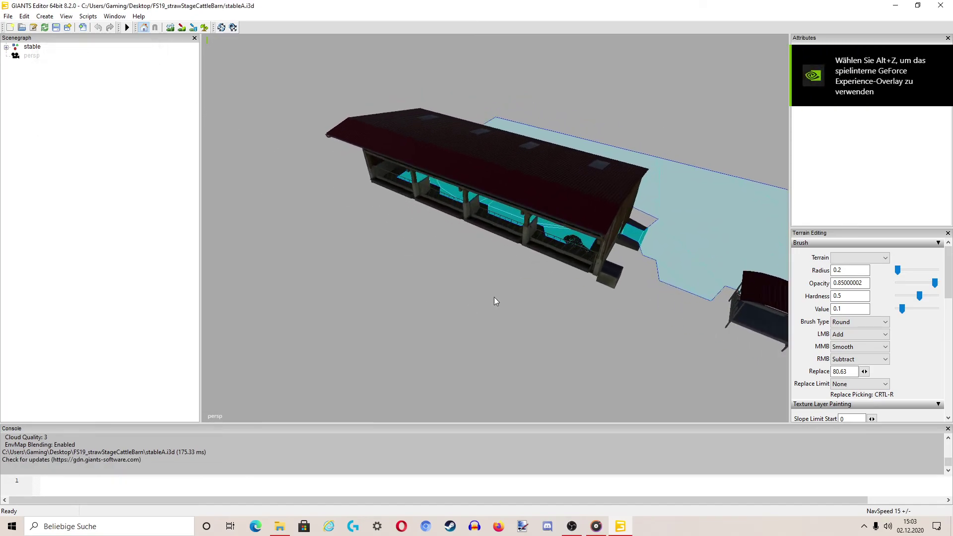
pyautogui.keyDown('alt'); pyautogui.moveTo(422, 282); pyautogui.dragTo(531, 237); pyautogui.keyUp('alt')
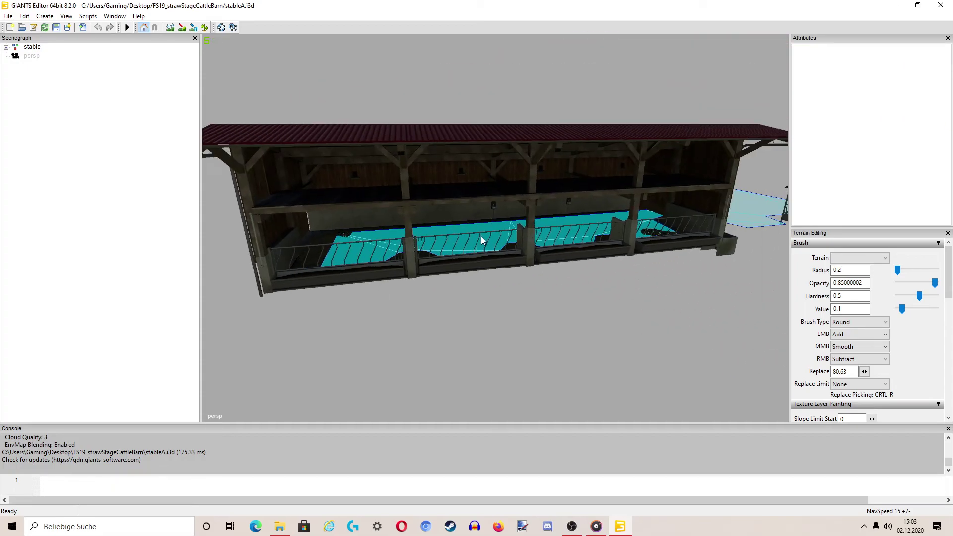
pyautogui.keyDown('alt'); pyautogui.moveTo(656, 344); pyautogui.dragTo(447, 392, button='middle'); pyautogui.keyUp('alt')
pyautogui.keyDown('alt'); pyautogui.moveTo(692, 321); pyautogui.dragTo(765, 342); pyautogui.keyUp('alt')
# Zoom in on the inner concrete wall and stall, then close the editor without saving.
pyautogui.scroll(5, 640, 332)
pyautogui.scroll(4, 373, 264)
pyautogui.scroll(4, 564, 302)
pyautogui.moveTo(766, 346); pyautogui.dragTo(361, 322, button='middle')
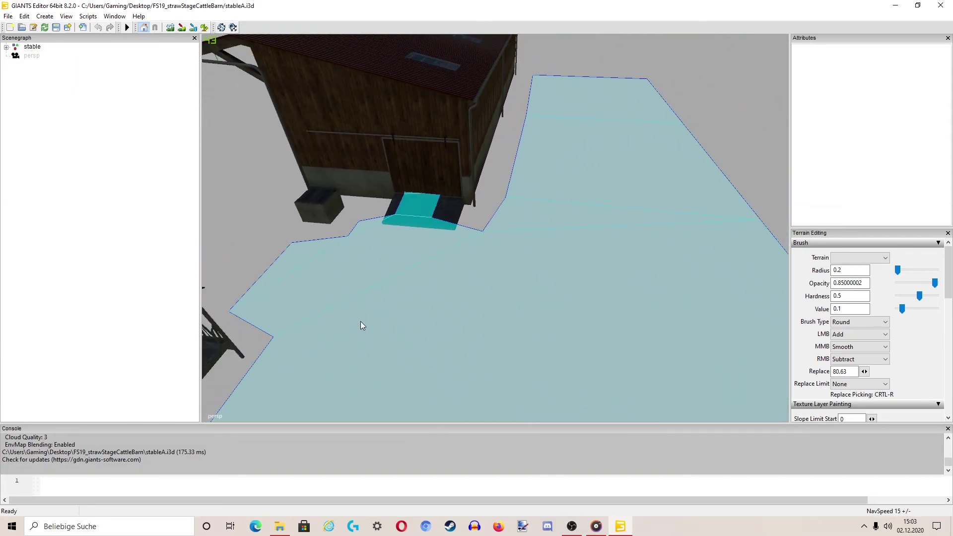
pyautogui.scroll(-5, 360, 322)
pyautogui.keyDown('alt'); pyautogui.moveTo(361, 322); pyautogui.dragTo(376, 326); pyautogui.keyUp('alt')
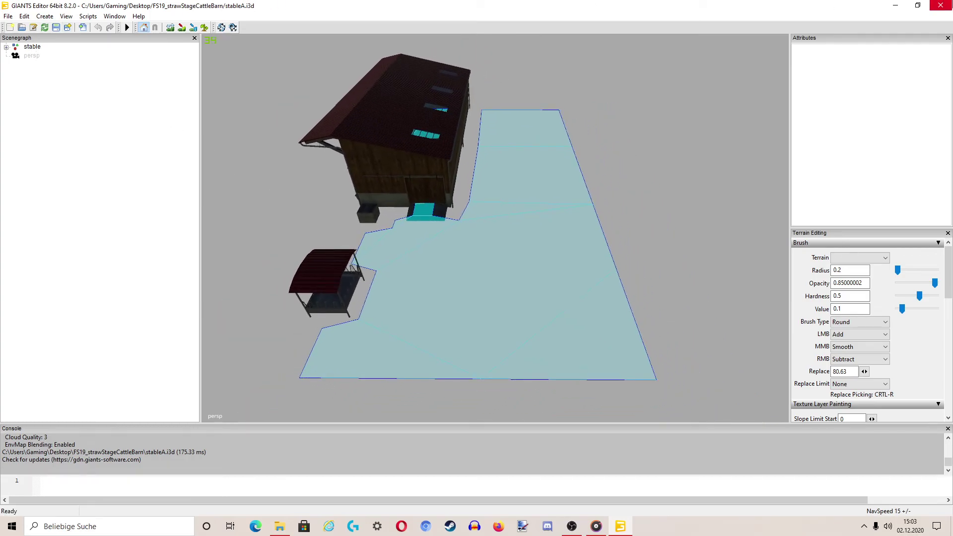
pyautogui.click(940, 5)
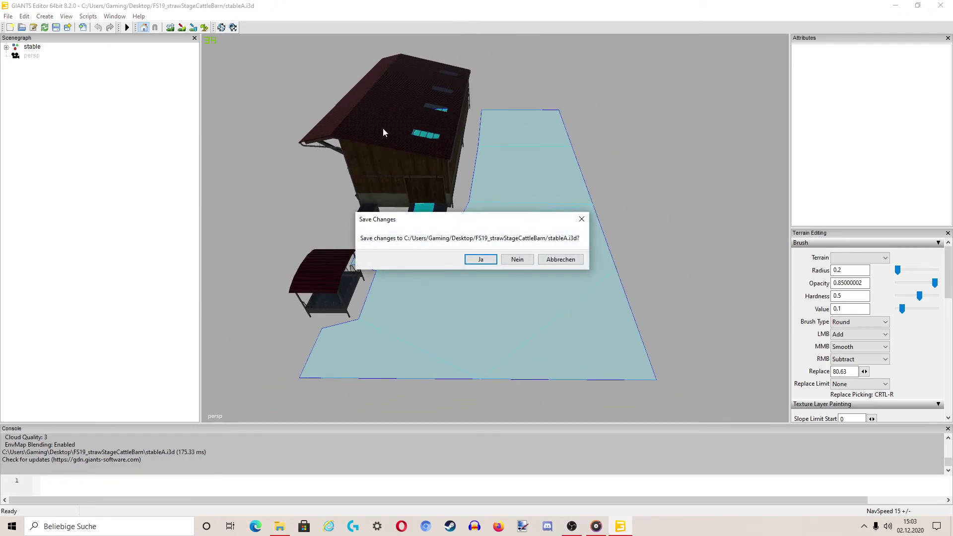
pyautogui.click(519, 262)
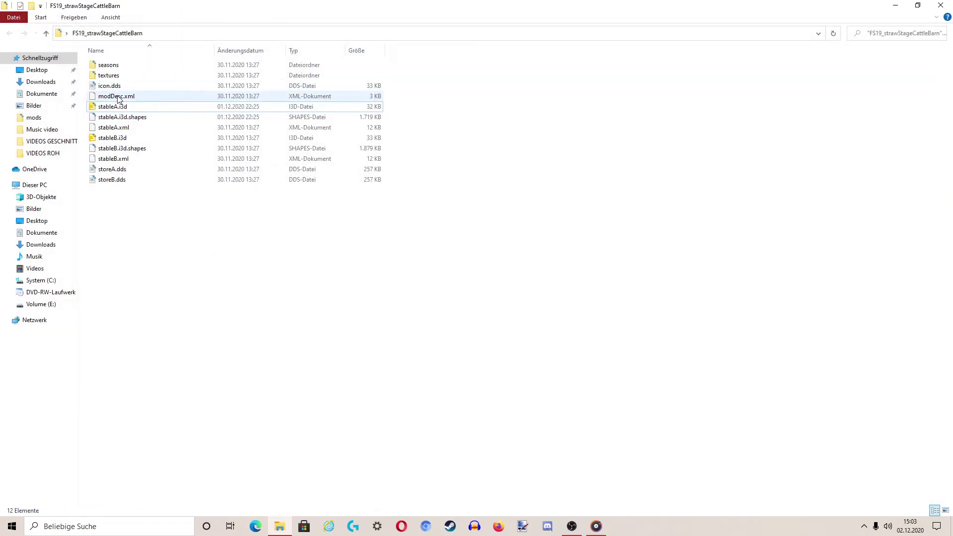
# Read modDesc.xml, then delete it.
pyautogui.click(119, 99)
pyautogui.doubleClick(119, 99)
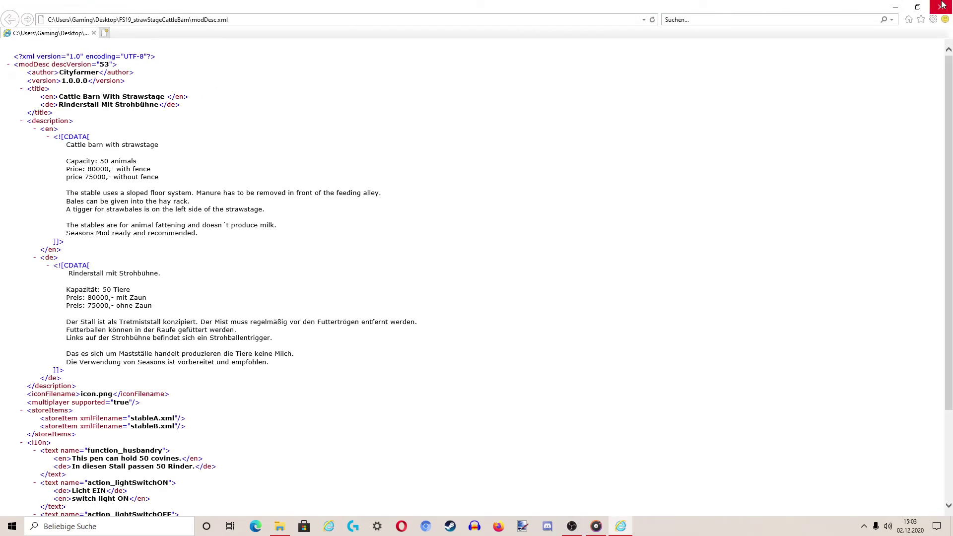
pyautogui.click(942, 5)
pyautogui.press('Delete')
# Try to open icon.dds, cancel, and delete it.
pyautogui.doubleClick(147, 87)
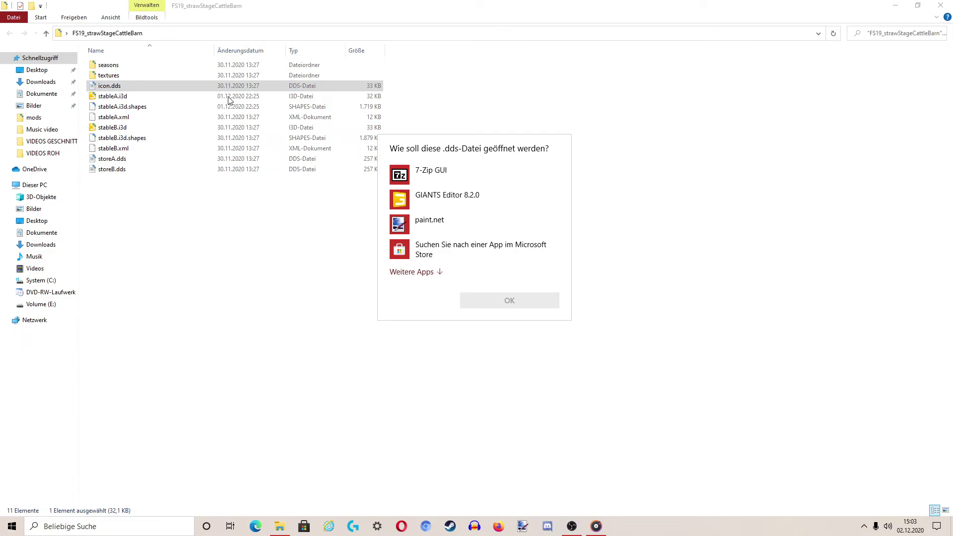
pyautogui.click(618, 244)
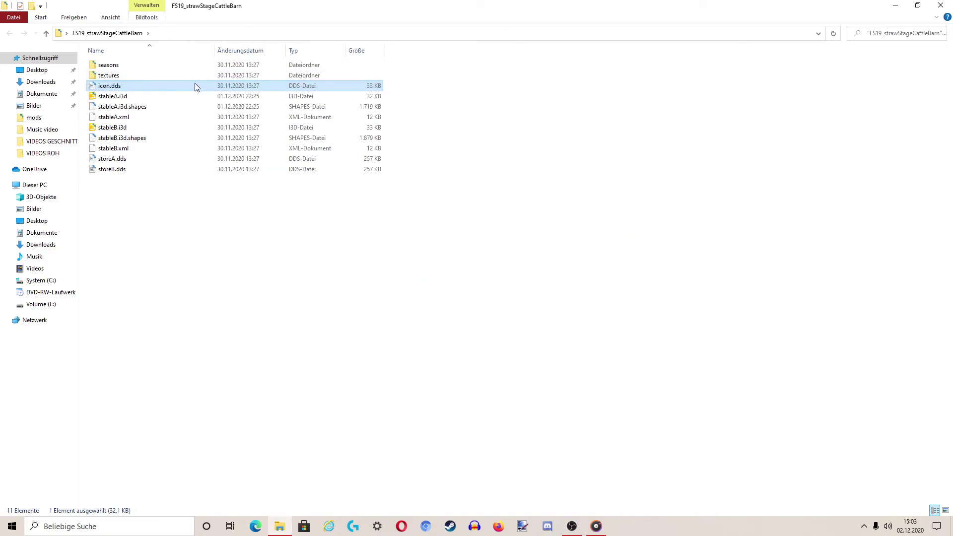
pyautogui.press('Delete')
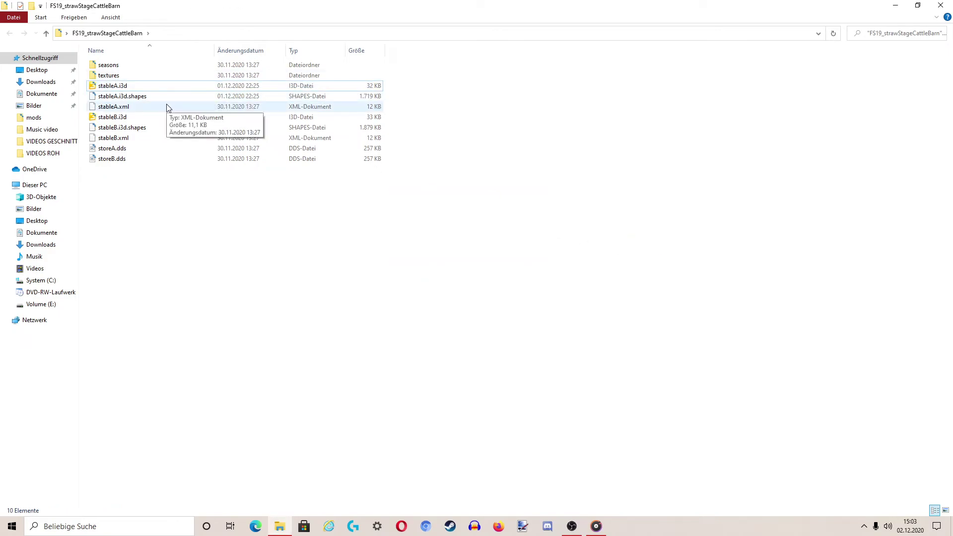
# View the storeA.dds store image in paint.net, then delete it.
pyautogui.click(165, 88)
pyautogui.click(157, 76)
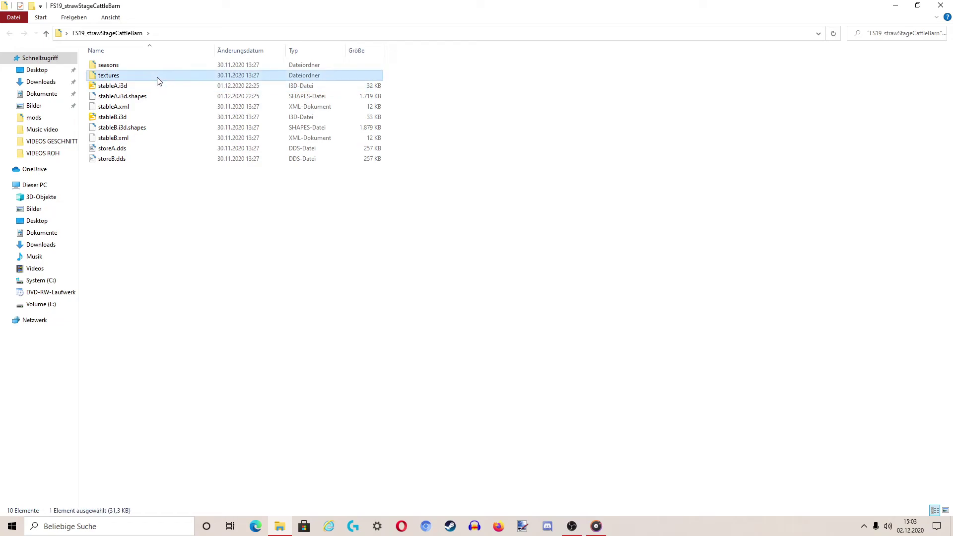
pyautogui.click(114, 150)
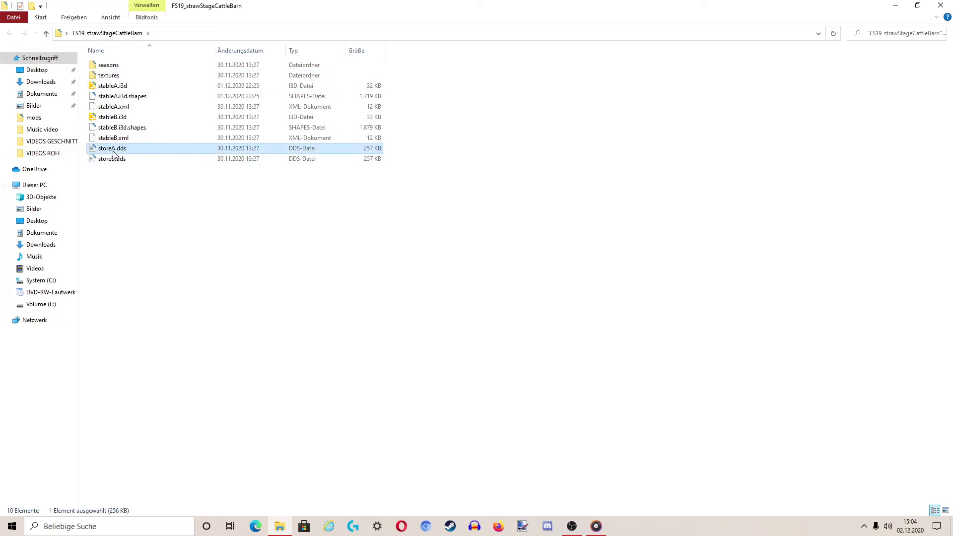
pyautogui.doubleClick(113, 152)
pyautogui.click(445, 221)
pyautogui.doubleClick(444, 220)
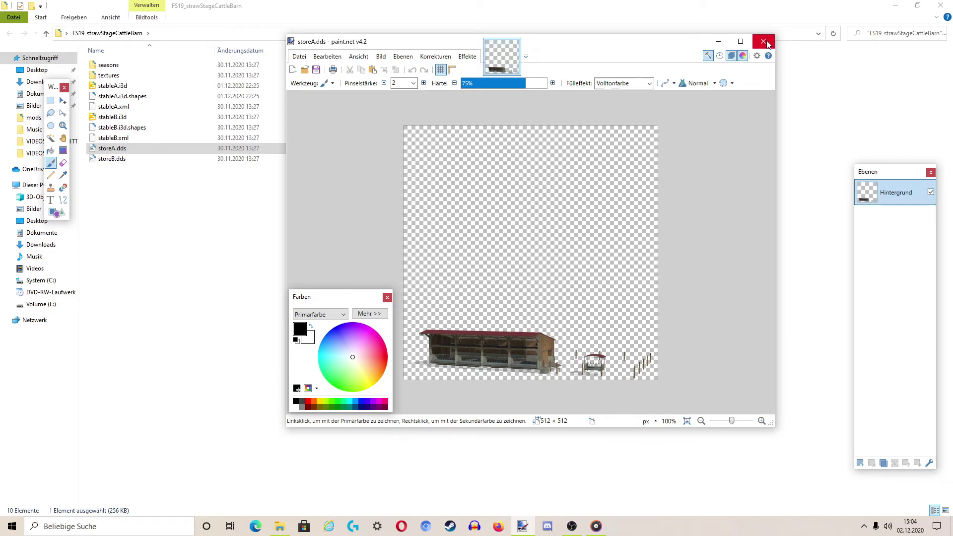
pyautogui.click(767, 44)
pyautogui.press('Delete')
# Delete storeB.dds and the three stableB files.
pyautogui.click(149, 149)
pyautogui.press('Delete')
pyautogui.moveTo(150, 169); pyautogui.dragTo(149, 117)
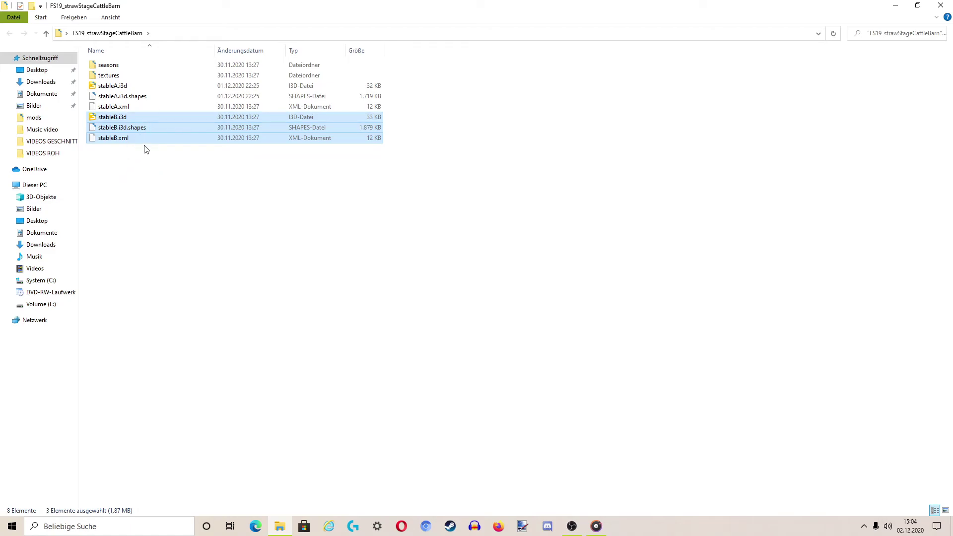
pyautogui.press('Delete')
# Check the five remaining items and bring up the file options for stableA.i3d.
pyautogui.moveTo(151, 144); pyautogui.dragTo(140, 65)
pyautogui.moveTo(157, 176); pyautogui.dragTo(147, 65)
pyautogui.click(161, 203)
pyautogui.click(116, 89)
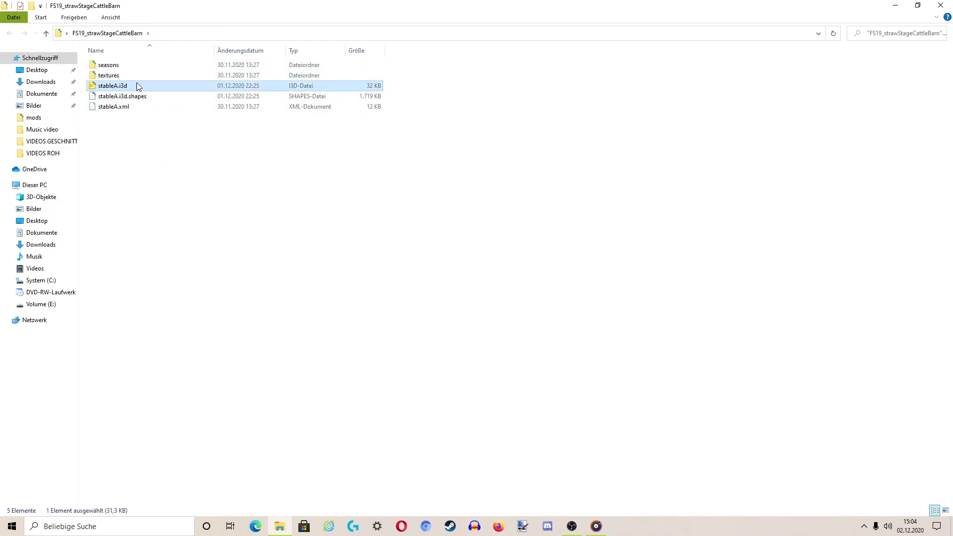
pyautogui.rightClick(131, 88)
# Open stableA.i3d as text in Notepad++, decline the update, and restore the window smaller.
pyautogui.click(174, 167)
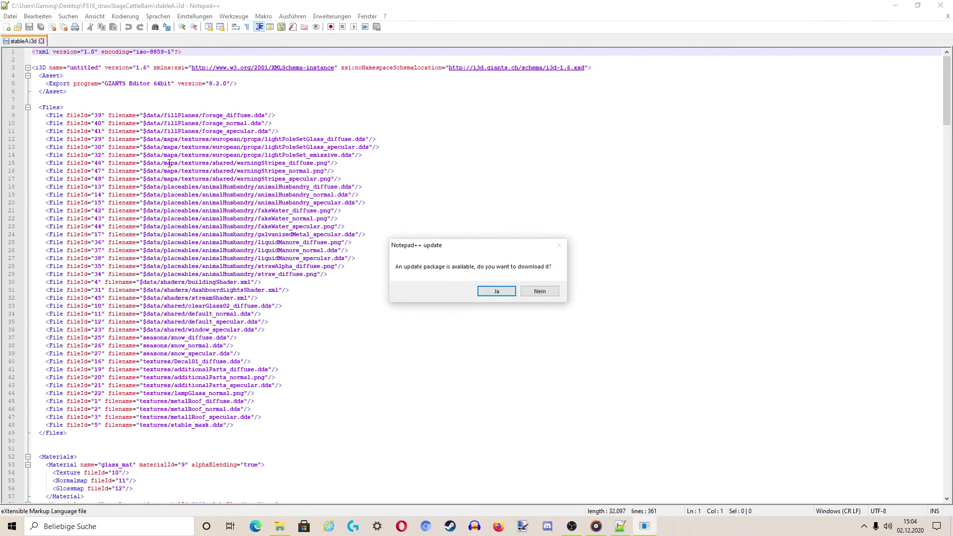
pyautogui.click(548, 294)
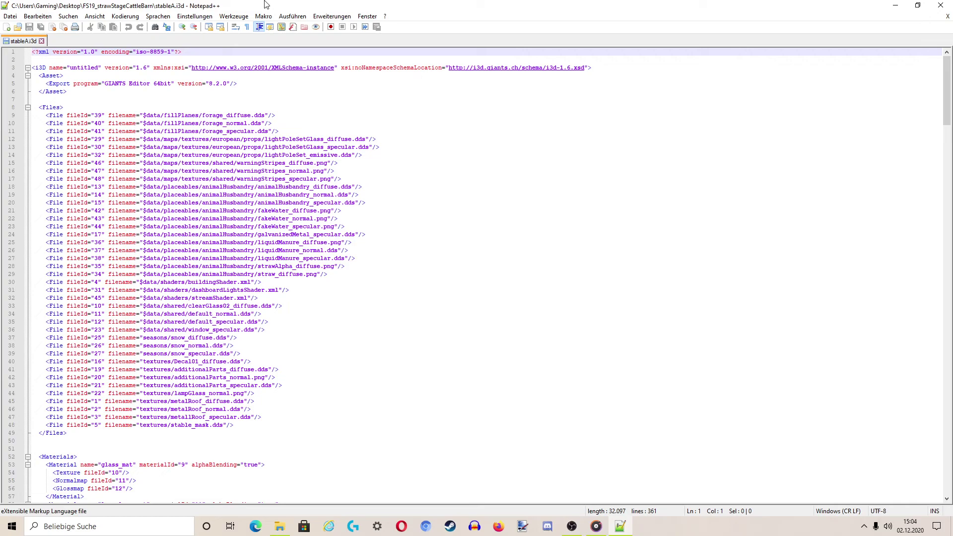
pyautogui.doubleClick(287, 4)
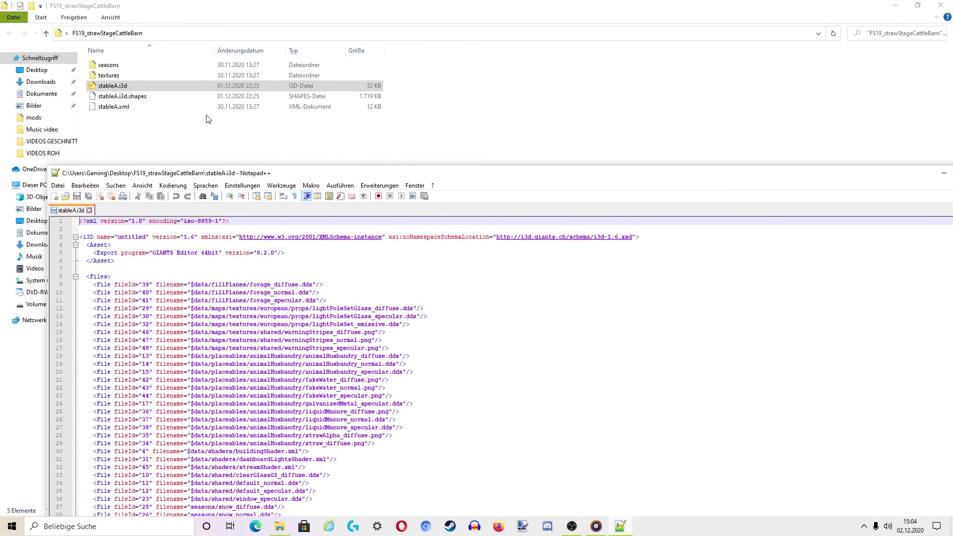
# Look inside the textures folder, close the stableA.i3d text file, and check the folder's properties.
pyautogui.doubleClick(115, 78)
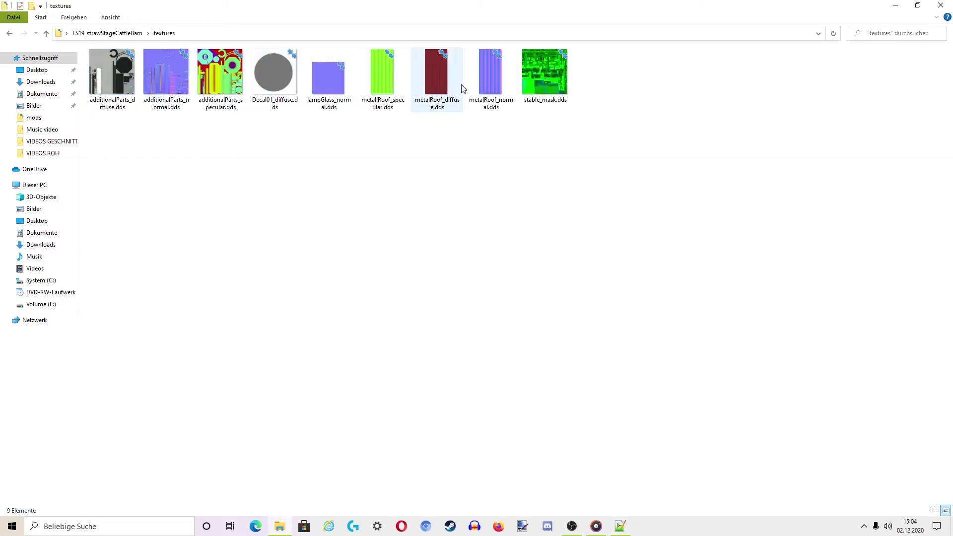
pyautogui.click(101, 35)
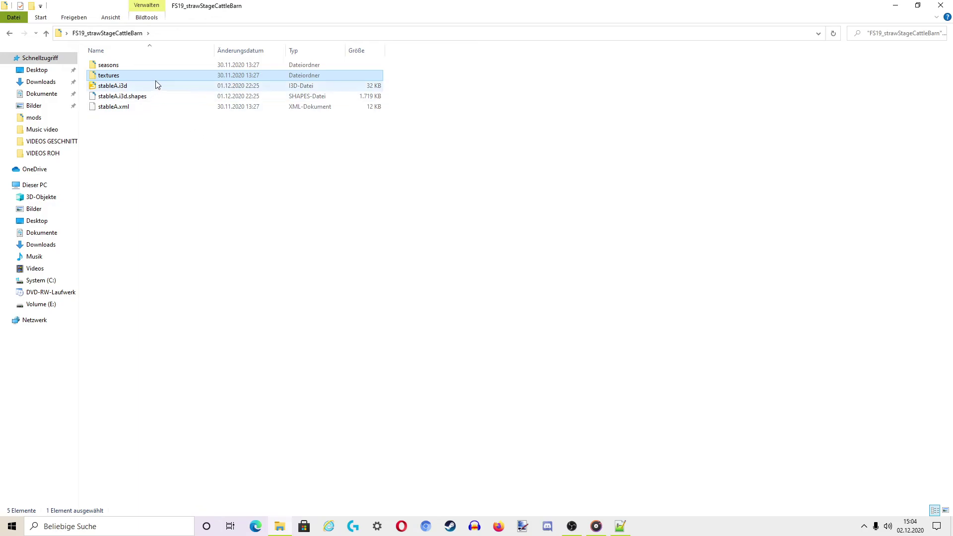
pyautogui.hotkey('alt', 'Tab')
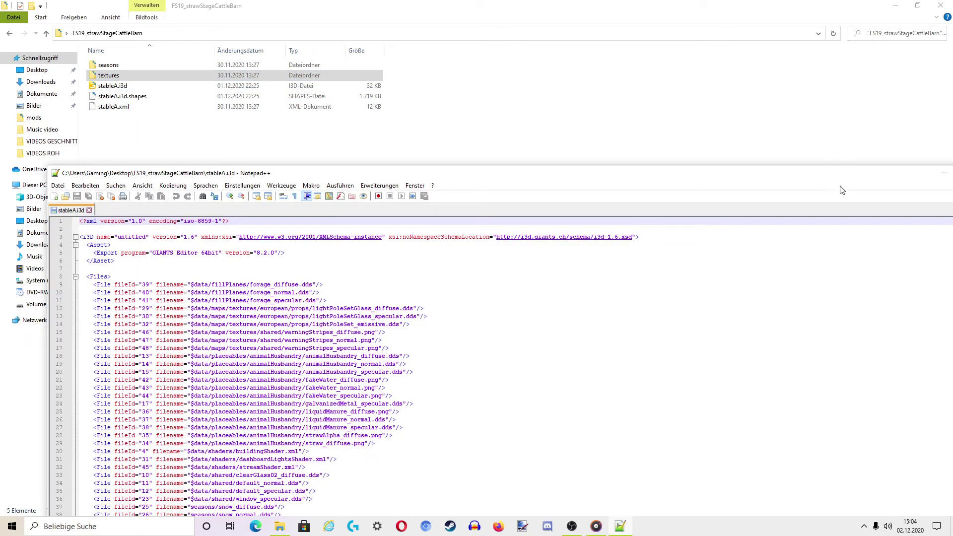
pyautogui.click(812, 135)
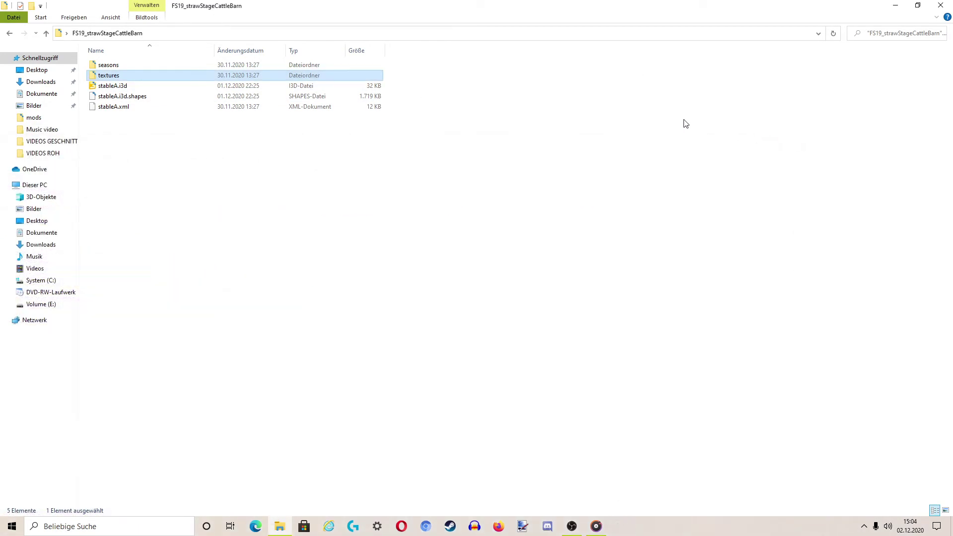
pyautogui.rightClick(327, 75)
pyautogui.click(404, 342)
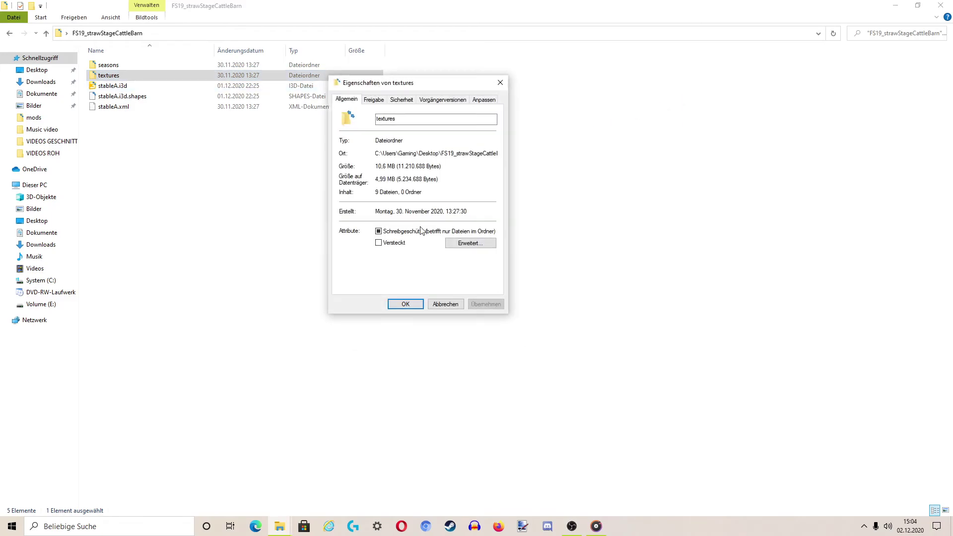
pyautogui.click(506, 87)
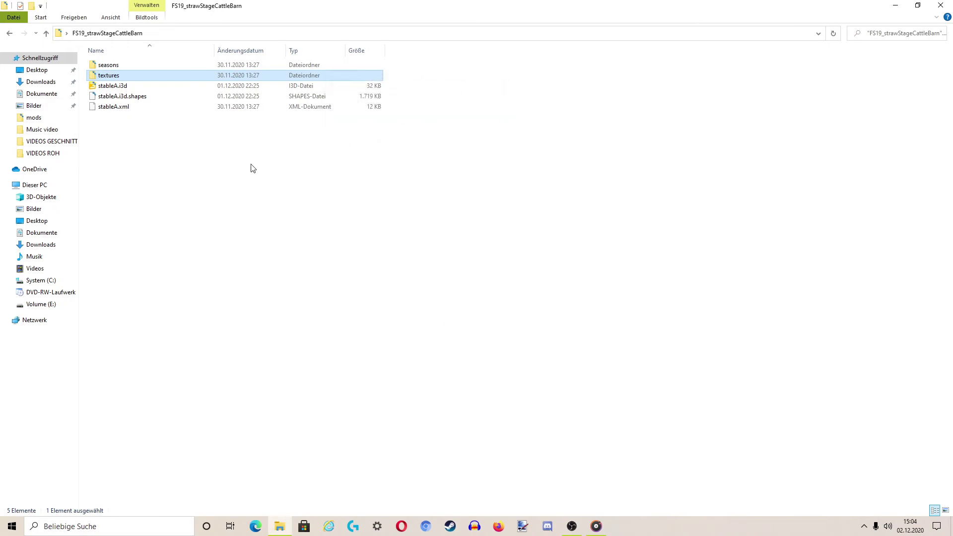
# Paste the five selected barn items into the FS19_Walchen_2K20 folder.
pyautogui.moveTo(257, 170); pyautogui.dragTo(194, 64)
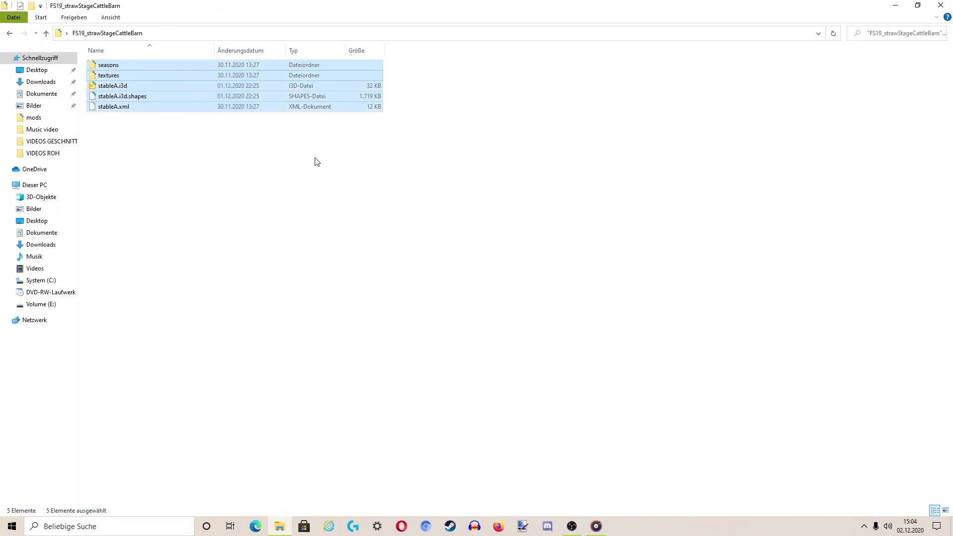
pyautogui.click(940, 5)
pyautogui.doubleClick(507, 131)
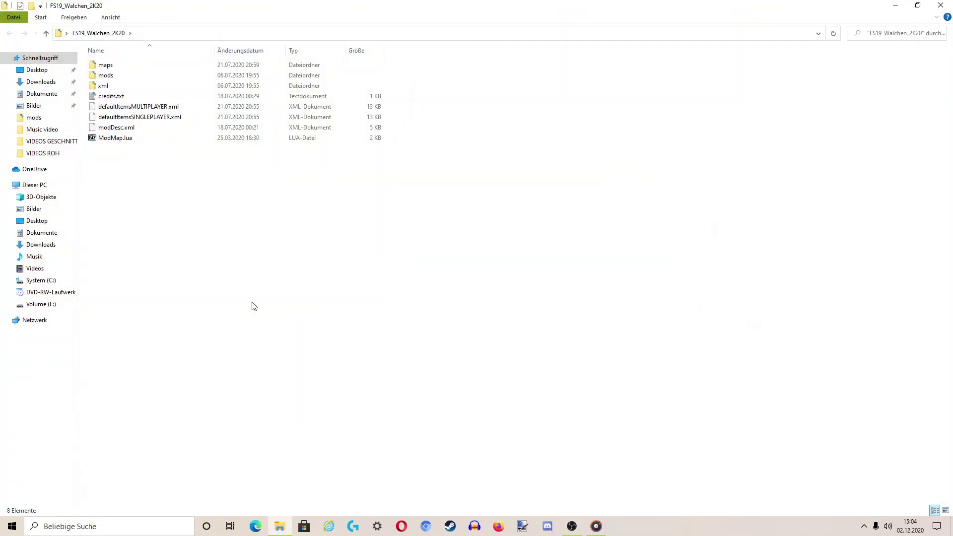
pyautogui.hotkey('ctrl', 'v')
pyautogui.click(225, 290)
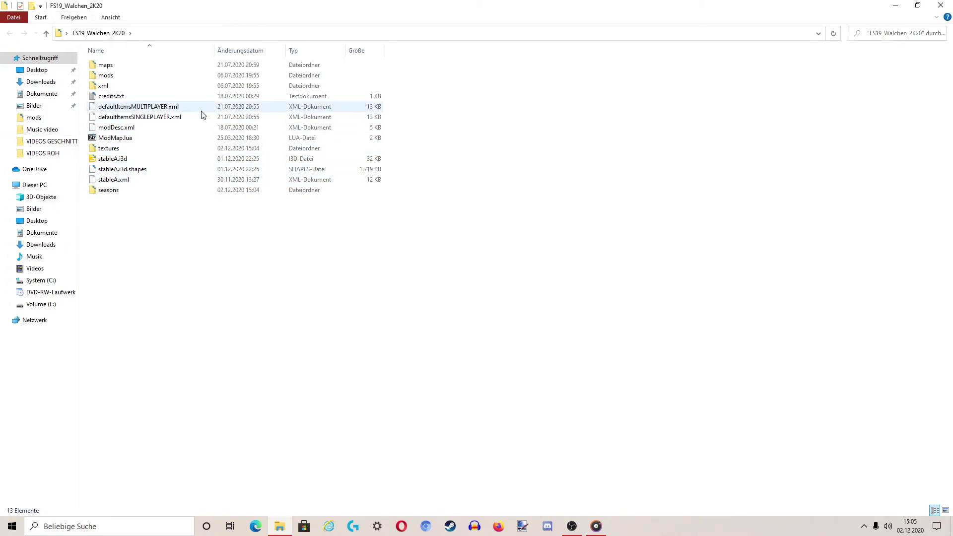
# Open the copied stableA.i3d, orbit to its front and feeding rack, then discard changes.
pyautogui.doubleClick(141, 159)
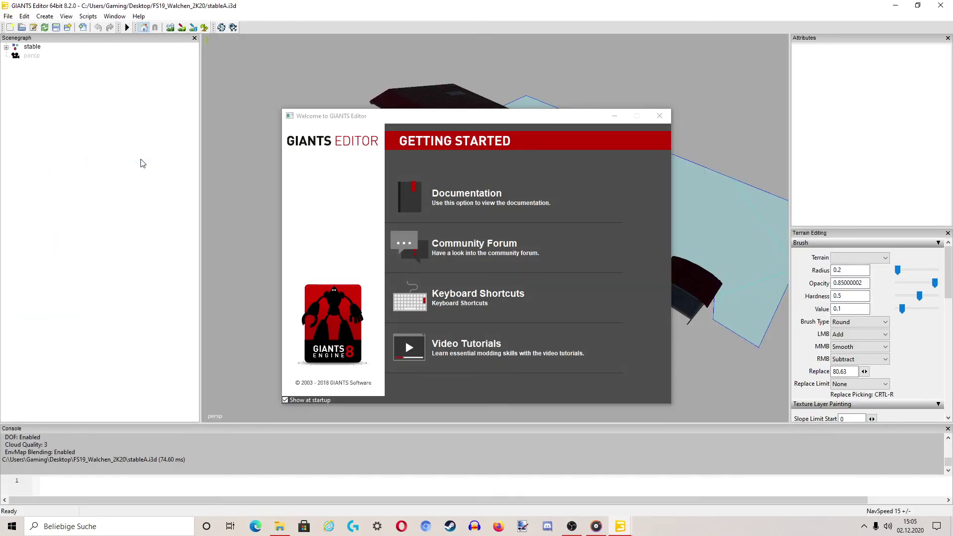
pyautogui.click(661, 118)
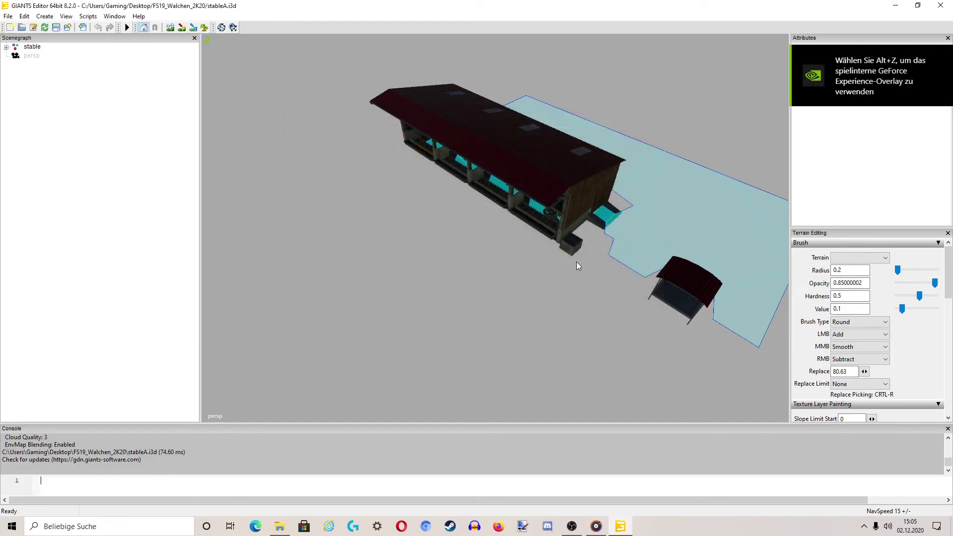
pyautogui.keyDown('alt'); pyautogui.moveTo(576, 264); pyautogui.dragTo(540, 273); pyautogui.keyUp('alt')
pyautogui.moveTo(541, 274); pyautogui.dragTo(577, 256, button='middle')
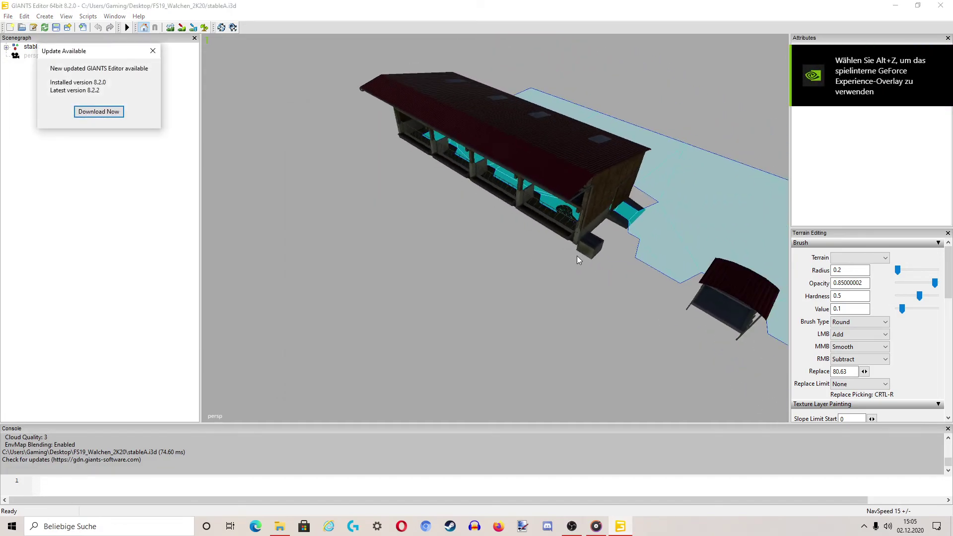
pyautogui.click(153, 51)
pyautogui.keyDown('alt'); pyautogui.moveTo(453, 213); pyautogui.dragTo(432, 166); pyautogui.keyUp('alt')
pyautogui.moveTo(432, 170); pyautogui.dragTo(340, 207, button='middle')
pyautogui.click(940, 5)
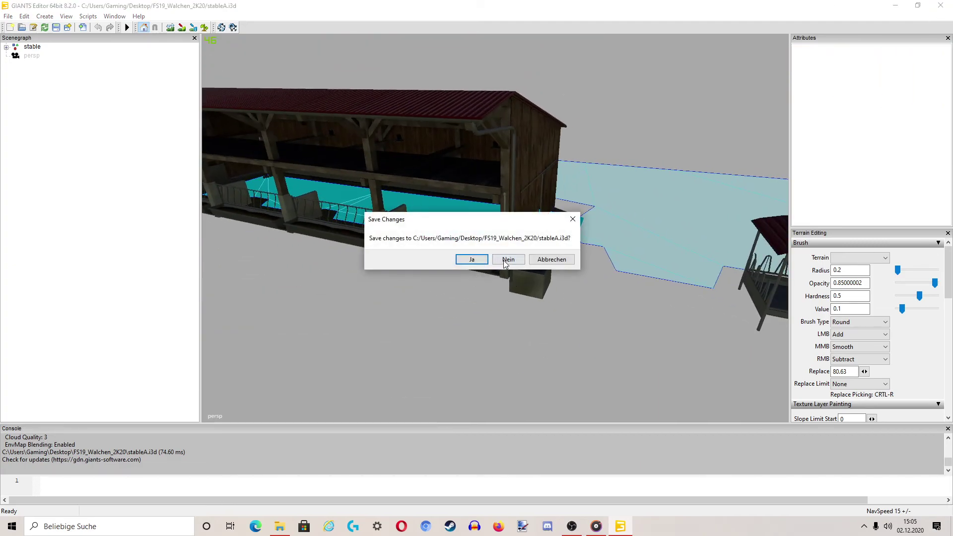
pyautogui.click(504, 260)
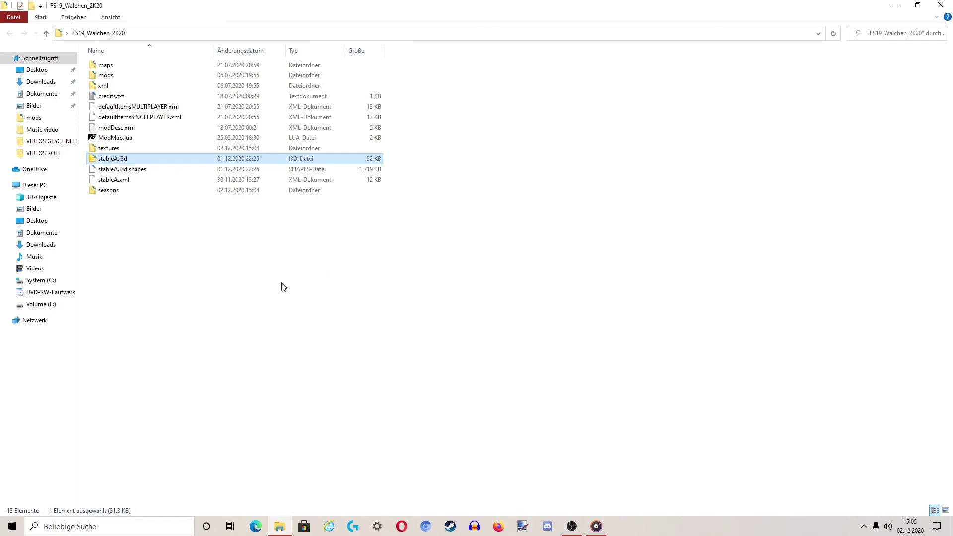
# Clear the selection, enter the maps folder and launch map.i3d in GIANTS Editor.
pyautogui.click(158, 197)
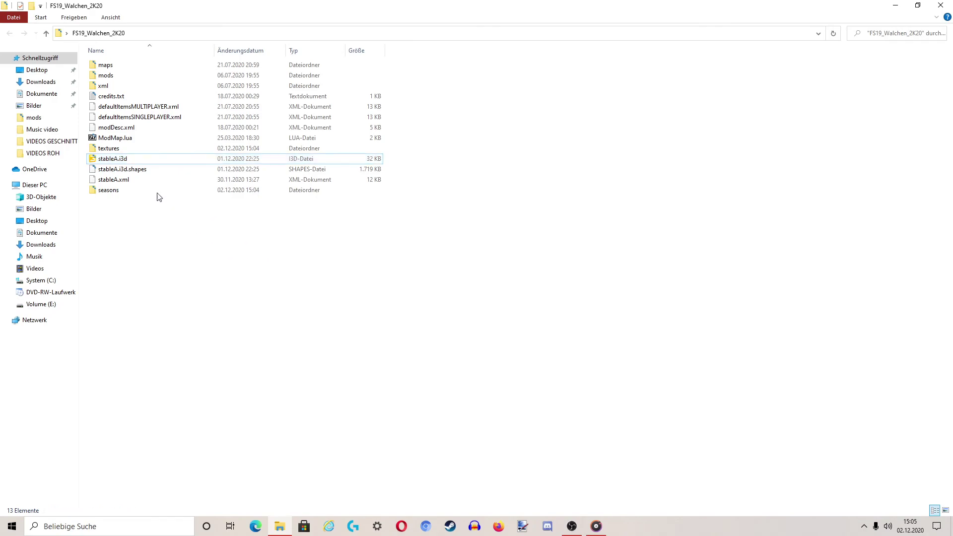
pyautogui.doubleClick(131, 69)
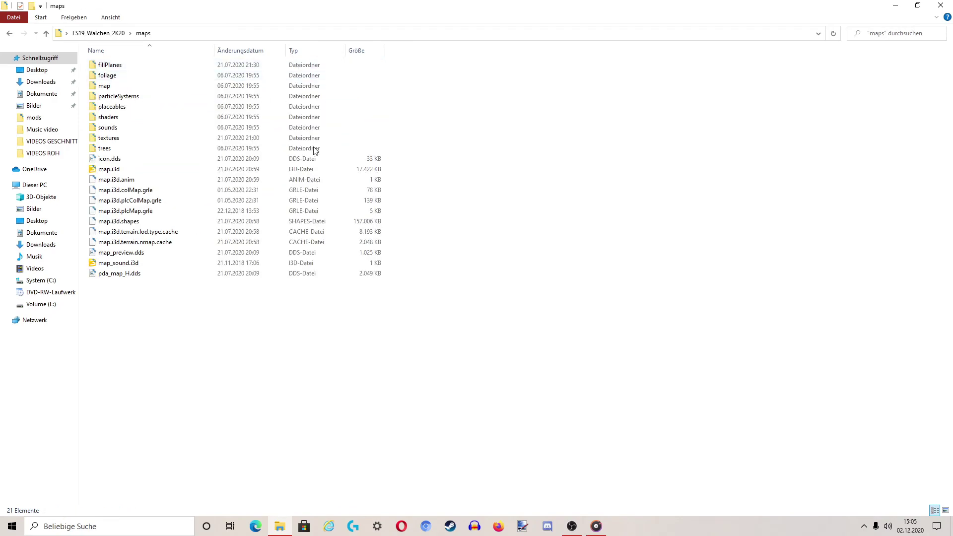
pyautogui.doubleClick(137, 170)
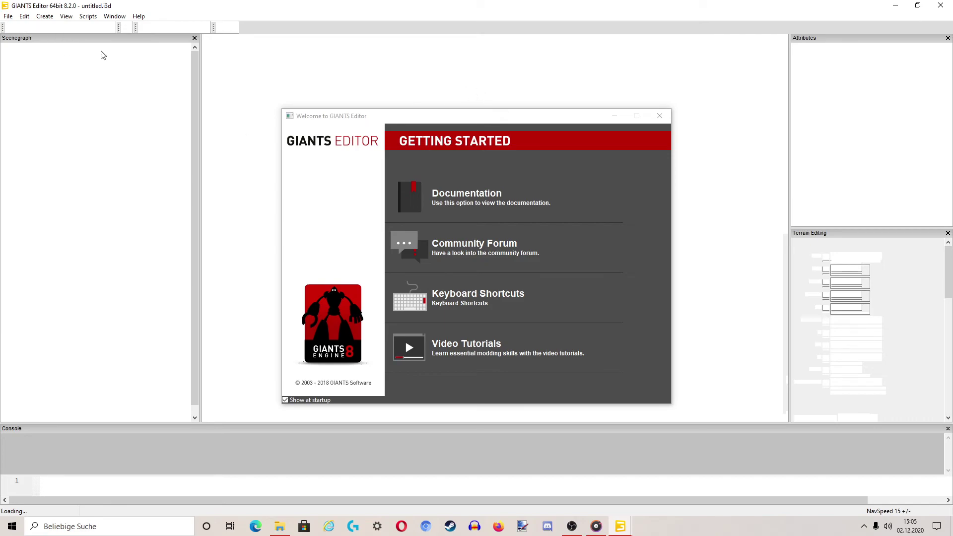
# Lower the Groove Music volume, minimise the player, and dismiss the editor's welcome screen.
pyautogui.click(596, 526)
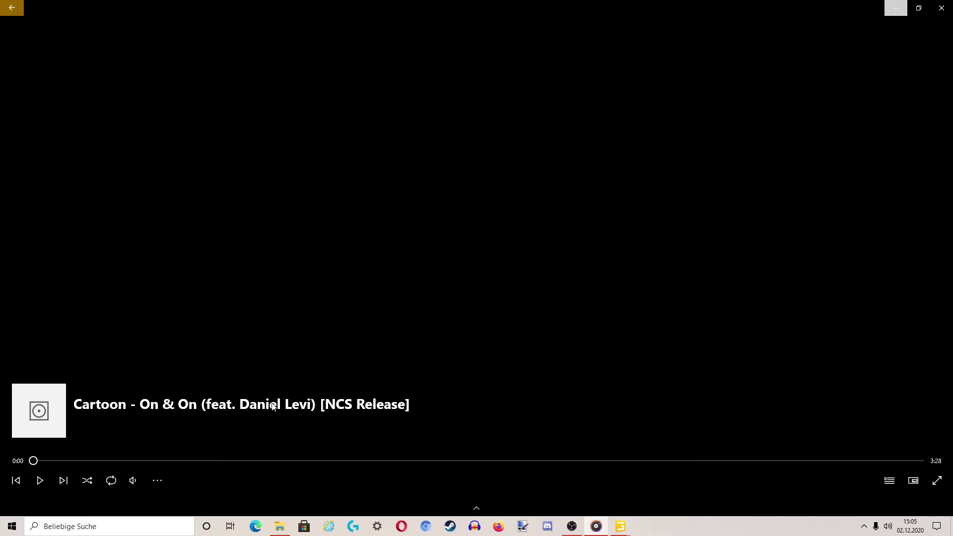
pyautogui.click(895, 8)
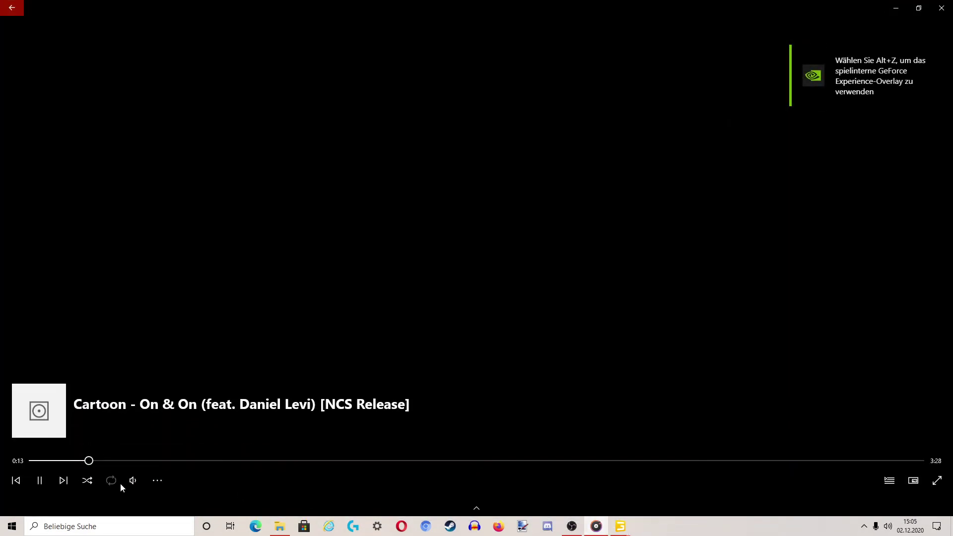
pyautogui.click(133, 480)
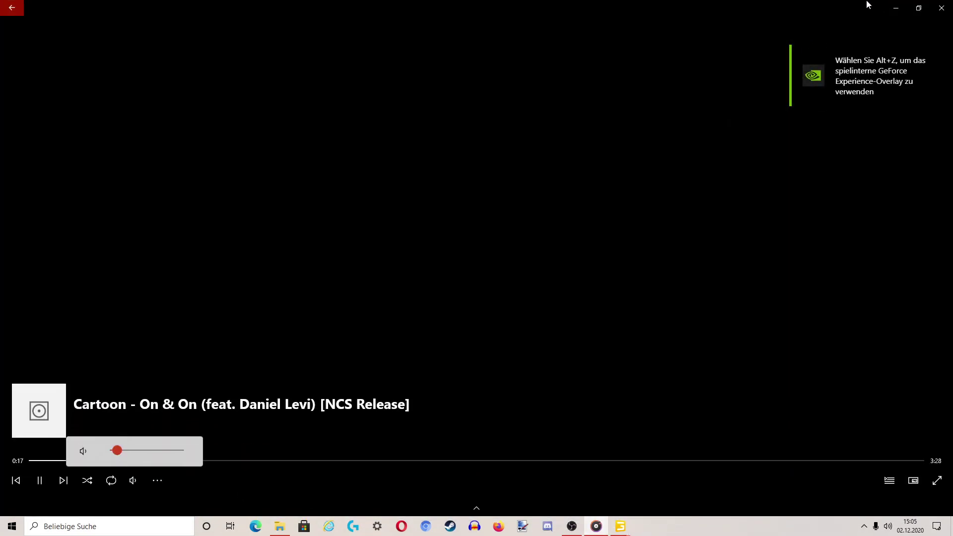
pyautogui.click(895, 8)
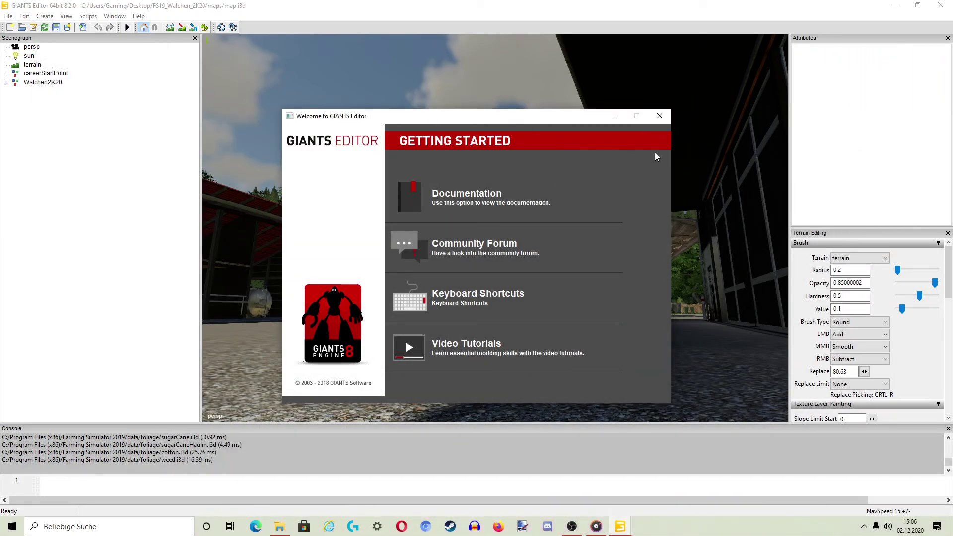
pyautogui.click(660, 117)
# Fly across the lake and fields to look over the stream and meadow below the forest.
pyautogui.moveTo(561, 179); pyautogui.dragTo(612, 257, button='right')
pyautogui.keyDown('alt'); pyautogui.moveTo(613, 257); pyautogui.dragTo(639, 226); pyautogui.keyUp('alt')
pyautogui.scroll(-10, 551, 265)
pyautogui.moveTo(638, 225); pyautogui.dragTo(453, 225, button='right')
pyautogui.scroll(15, 453, 225)
pyautogui.keyDown('alt'); pyautogui.moveTo(454, 224); pyautogui.dragTo(406, 201); pyautogui.keyUp('alt')
pyautogui.moveTo(406, 205); pyautogui.dragTo(456, 219, button='right')
pyautogui.keyDown('alt'); pyautogui.moveTo(561, 258); pyautogui.dragTo(564, 304); pyautogui.keyUp('alt')
pyautogui.keyDown('alt'); pyautogui.moveTo(493, 256); pyautogui.dragTo(284, 224); pyautogui.keyUp('alt')
pyautogui.scroll(5, 457, 246)
pyautogui.moveTo(284, 228); pyautogui.dragTo(595, 219, button='right')
# Fly the view down onto the farm's red-roofed barns by the lake.
pyautogui.scroll(15, 594, 216)
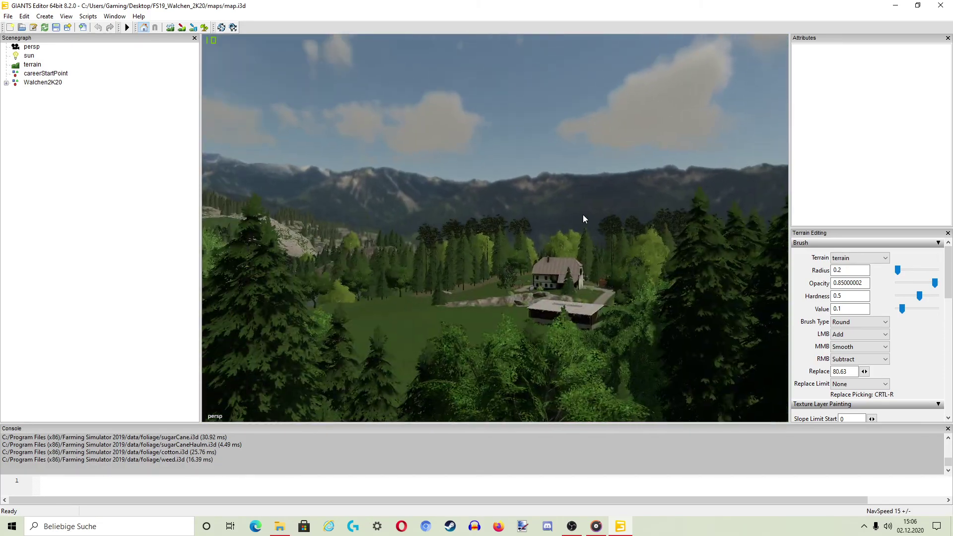
pyautogui.keyDown('alt'); pyautogui.moveTo(583, 215); pyautogui.dragTo(551, 237); pyautogui.keyUp('alt')
pyautogui.scroll(5, 452, 228)
pyautogui.keyDown('alt'); pyautogui.moveTo(474, 206); pyautogui.dragTo(490, 260); pyautogui.keyUp('alt')
pyautogui.moveTo(490, 260); pyautogui.dragTo(523, 227, button='right')
pyautogui.scroll(6, 523, 227)
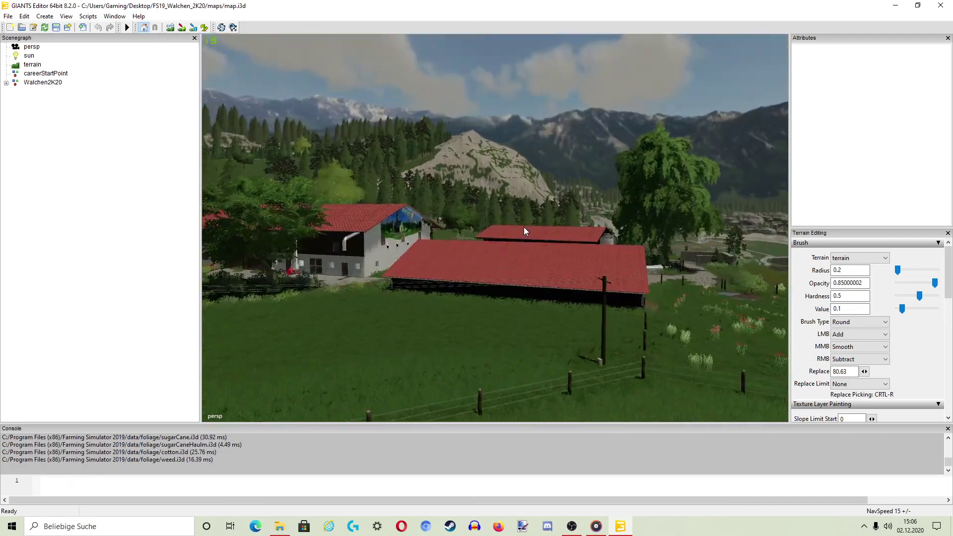
# Close the background app's window and orbit around the farmhouse toward the yard.
pyautogui.rightClick(593, 524)
pyautogui.click(566, 507)
pyautogui.keyDown('alt'); pyautogui.moveTo(565, 318); pyautogui.dragTo(552, 344); pyautogui.keyUp('alt')
pyautogui.scroll(5, 491, 334)
pyautogui.moveTo(554, 348); pyautogui.dragTo(463, 149, button='right')
# Select the whole OR_Haupt building and frame it in view.
pyautogui.click(457, 268)
pyautogui.moveTo(457, 267); pyautogui.dragTo(382, 254, button='right')
pyautogui.press('s')
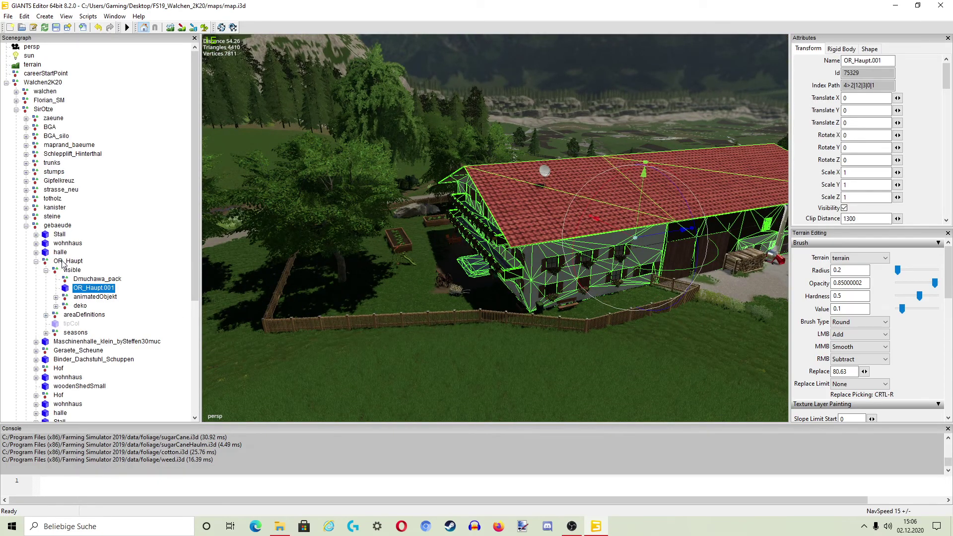
pyautogui.click(65, 262)
pyautogui.press('f')
# Lift OR_Haupt about 15 units and fly underneath to inspect the space below.
pyautogui.moveTo(566, 229); pyautogui.dragTo(579, 104)
pyautogui.moveTo(597, 263); pyautogui.dragTo(510, 267, button='right')
pyautogui.press('w')
pyautogui.press('w')
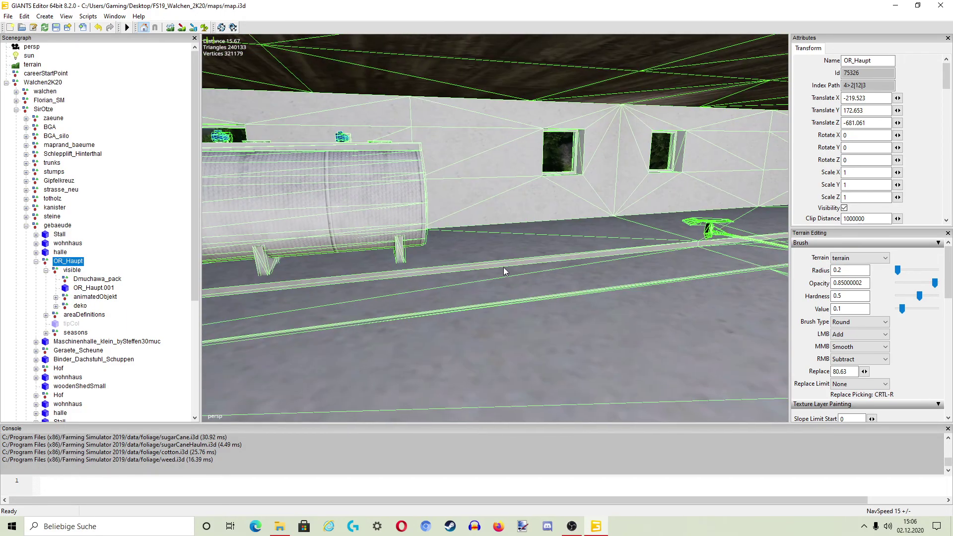
pyautogui.moveTo(379, 245); pyautogui.dragTo(564, 295, button='right')
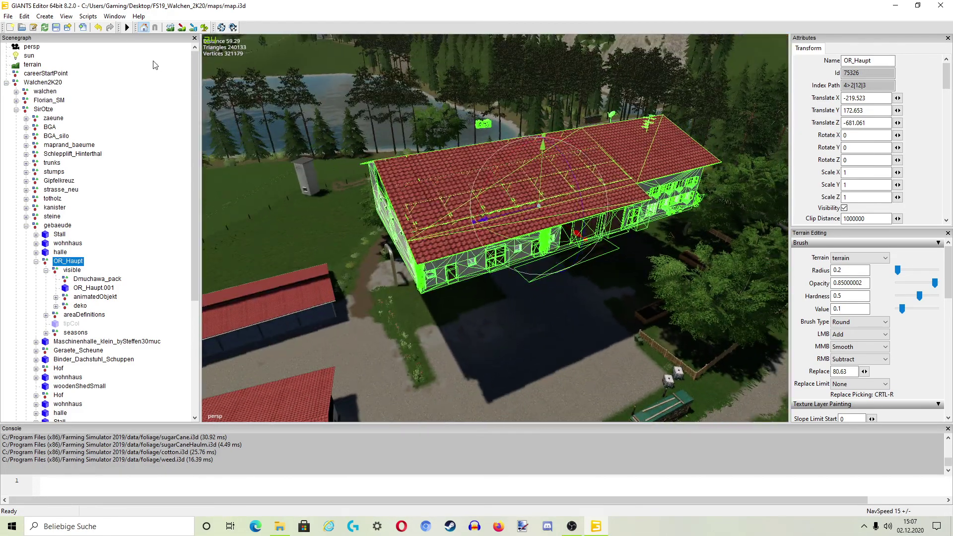
# Undo the lift to restore the farmhouse, then select the mountain object.
pyautogui.click(100, 30)
pyautogui.moveTo(529, 239); pyautogui.dragTo(556, 280, button='right')
pyautogui.click(556, 285)
# Fly in toward the left barn and frame the view on the Kuhstall barn.
pyautogui.click(595, 297)
pyautogui.scroll(3, 557, 280)
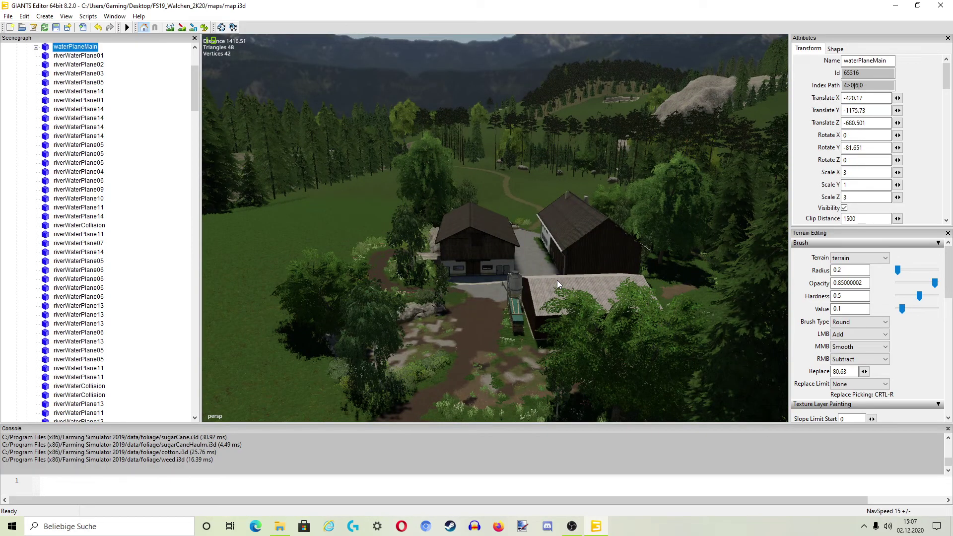
pyautogui.scroll(4, 555, 326)
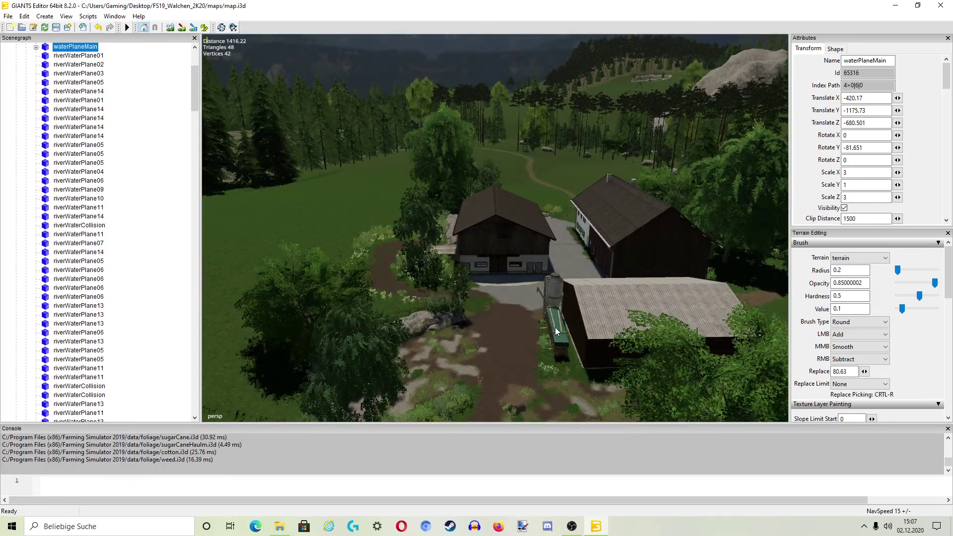
pyautogui.scroll(4, 555, 326)
pyautogui.scroll(3, 554, 328)
pyautogui.keyDown('alt'); pyautogui.moveTo(554, 327); pyautogui.dragTo(544, 346); pyautogui.keyUp('alt')
pyautogui.scroll(2, 544, 346)
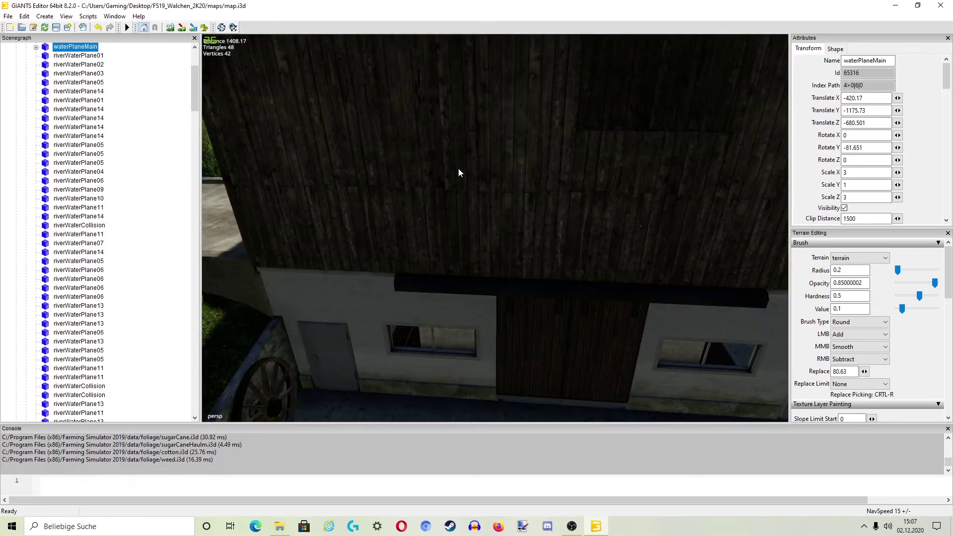
pyautogui.click(457, 169)
pyautogui.keyDown('alt'); pyautogui.moveTo(527, 292); pyautogui.dragTo(493, 274); pyautogui.keyUp('alt')
pyautogui.press('f')
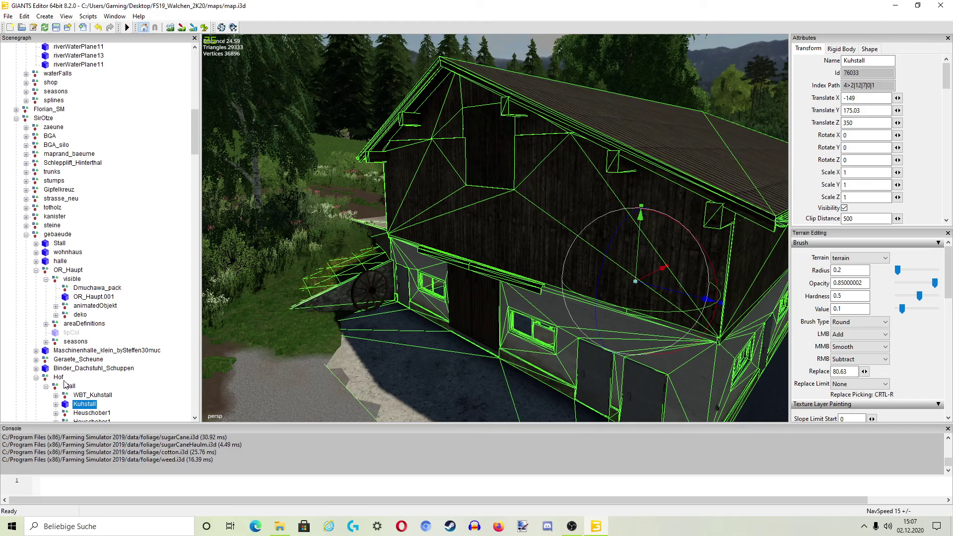
# Frame the Hof farm group, then select its Stall building and lift it about 18 units.
pyautogui.click(59, 377)
pyautogui.press('f')
pyautogui.click(69, 386)
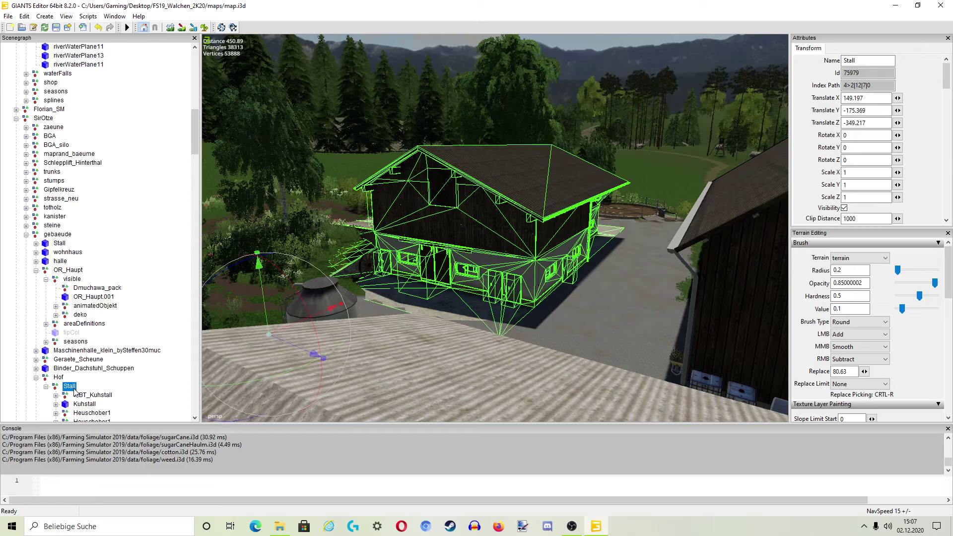
pyautogui.moveTo(266, 297); pyautogui.dragTo(268, 278)
# Look down over the raised Stall building and swing the view across the farmyard.
pyautogui.keyDown('alt'); pyautogui.moveTo(442, 236); pyautogui.dragTo(342, 333); pyautogui.keyUp('alt')
pyautogui.scroll(-4, 438, 288)
pyautogui.scroll(5, 434, 247)
pyautogui.scroll(-5, 527, 344)
pyautogui.click(496, 359)
pyautogui.scroll(5, 442, 365)
pyautogui.moveTo(343, 334); pyautogui.dragTo(619, 353, button='right')
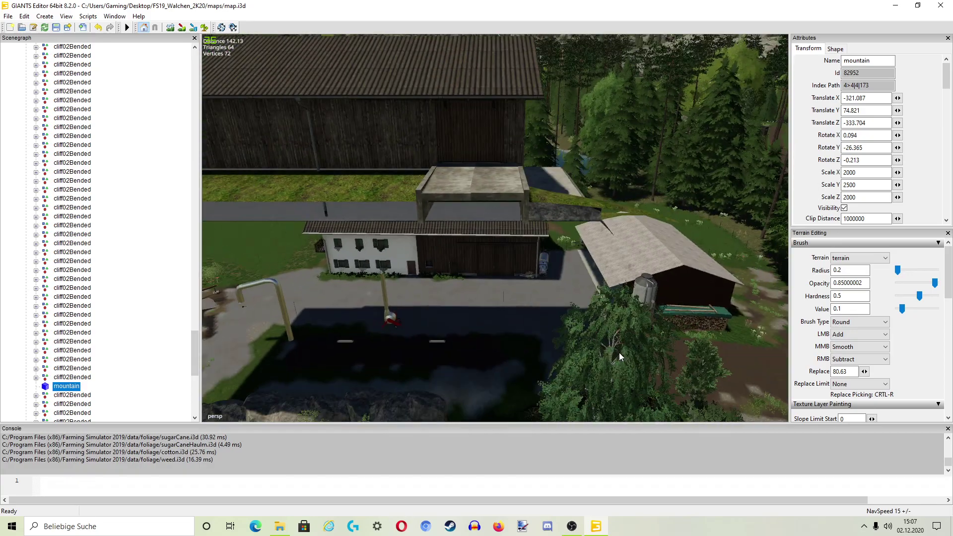
# Select the Trigger_oben slab and inspect the barn's wooden interior, pillar and floor hatches.
pyautogui.click(471, 176)
pyautogui.moveTo(532, 323); pyautogui.dragTo(590, 347, button='right')
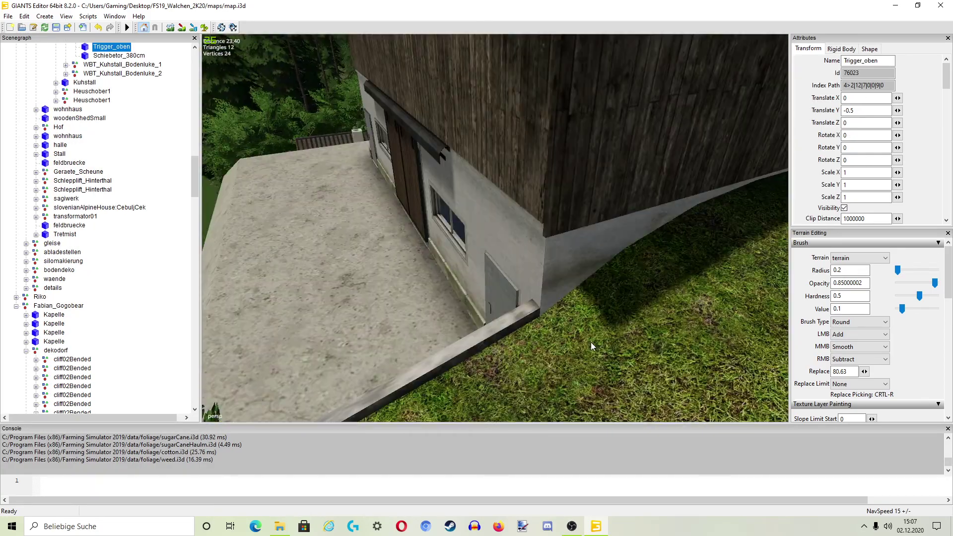
pyautogui.scroll(-5, 591, 342)
pyautogui.keyDown('alt'); pyautogui.moveTo(590, 343); pyautogui.dragTo(642, 373); pyautogui.keyUp('alt')
pyautogui.moveTo(642, 371); pyautogui.dragTo(642, 352, button='right')
pyautogui.keyDown('alt'); pyautogui.moveTo(642, 351); pyautogui.dragTo(410, 290); pyautogui.keyUp('alt')
pyautogui.scroll(8, 660, 293)
pyautogui.moveTo(411, 294)
pyautogui.mouseDown(button='right')
pyautogui.moveTo(540, 293)
pyautogui.moveTo(510, 276)
pyautogui.mouseUp(button='right')
pyautogui.moveTo(628, 347)
pyautogui.mouseDown(button='right')
pyautogui.moveTo(604, 353)
pyautogui.moveTo(697, 350)
pyautogui.moveTo(700, 336)
pyautogui.moveTo(667, 354)
pyautogui.moveTo(730, 359)
pyautogui.moveTo(719, 398)
pyautogui.moveTo(700, 377)
pyautogui.moveTo(725, 404)
pyautogui.moveTo(542, 367)
pyautogui.moveTo(607, 364)
pyautogui.moveTo(473, 317)
pyautogui.moveTo(527, 331)
pyautogui.moveTo(753, 351)
pyautogui.moveTo(519, 328)
pyautogui.moveTo(736, 383)
pyautogui.moveTo(720, 420)
pyautogui.moveTo(740, 377)
pyautogui.mouseUp(button='right')
pyautogui.scroll(-10, 720, 421)
pyautogui.scroll(-4, 721, 421)
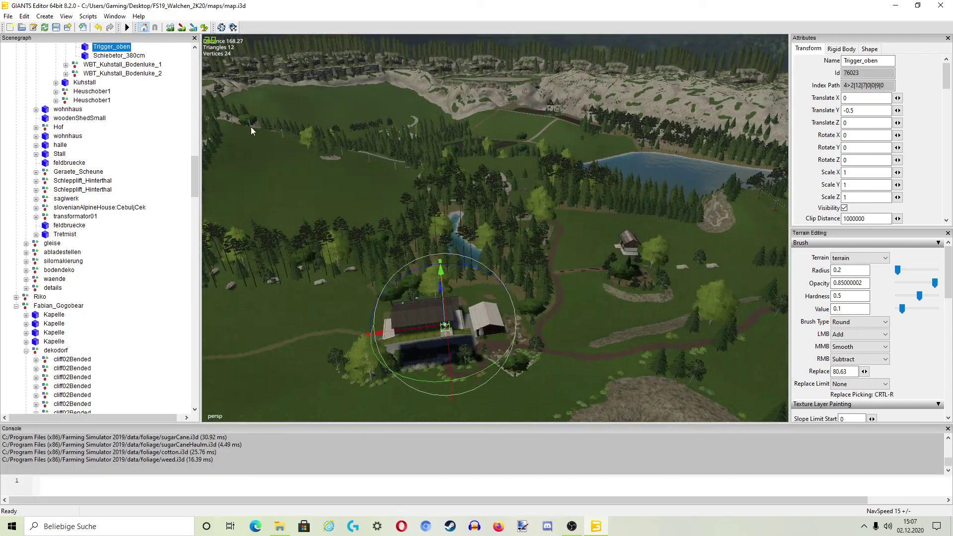
# Undo three times to return the Stall building to its original height.
pyautogui.click(98, 27)
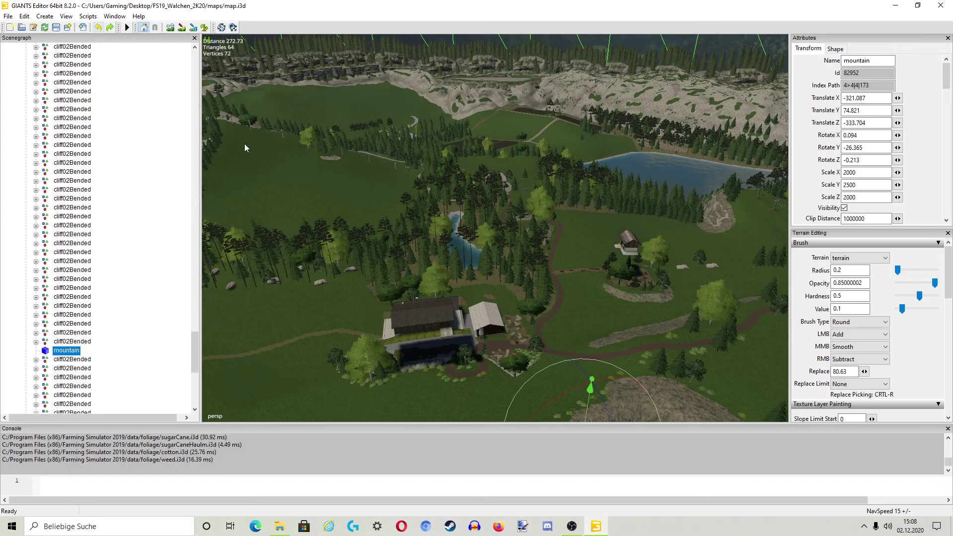
pyautogui.click(98, 27)
pyautogui.click(97, 28)
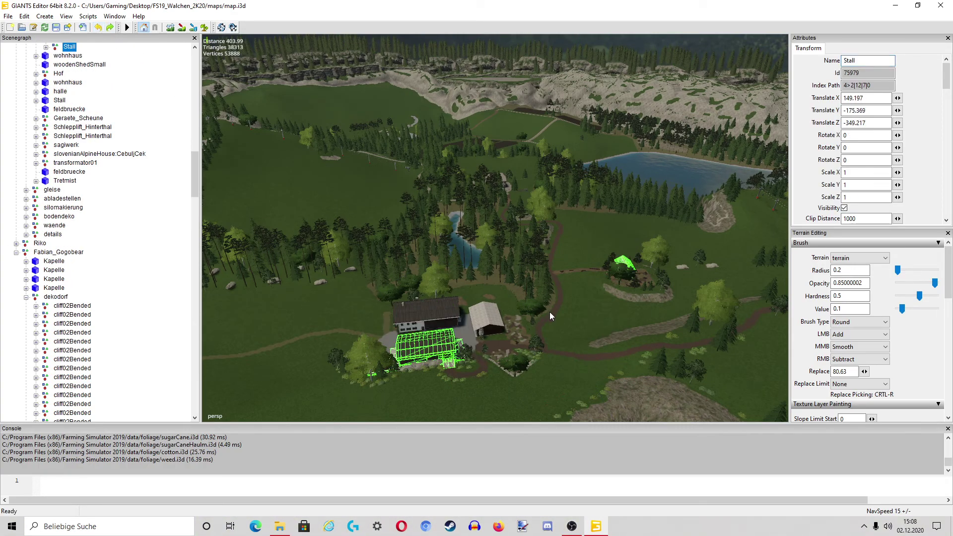
# Turn the view across the valley, fly to the dark-roofed farmhouse, then pull back to a farm overview.
pyautogui.click(555, 340)
pyautogui.keyDown('alt'); pyautogui.moveTo(554, 341); pyautogui.dragTo(745, 332); pyautogui.keyUp('alt')
pyautogui.keyDown('alt'); pyautogui.moveTo(612, 338); pyautogui.dragTo(689, 343); pyautogui.keyUp('alt')
pyautogui.moveTo(689, 347); pyautogui.dragTo(498, 278, button='right')
pyautogui.press('w')
pyautogui.click(500, 286)
pyautogui.press('s')
pyautogui.moveTo(562, 329); pyautogui.dragTo(459, 258, button='right')
pyautogui.keyDown('alt'); pyautogui.moveTo(460, 255); pyautogui.dragTo(557, 310); pyautogui.keyUp('alt')
pyautogui.scroll(-5, 522, 292)
# Sweep the view over the farm, fields, lake and hill to face the ridge at the map edge.
pyautogui.click(561, 305)
pyautogui.moveTo(558, 311); pyautogui.dragTo(590, 365, button='right')
pyautogui.keyDown('alt'); pyautogui.moveTo(590, 366); pyautogui.dragTo(614, 348); pyautogui.keyUp('alt')
pyautogui.keyDown('alt'); pyautogui.moveTo(419, 309); pyautogui.dragTo(529, 329); pyautogui.keyUp('alt')
pyautogui.keyDown('alt'); pyautogui.moveTo(447, 326); pyautogui.dragTo(599, 320); pyautogui.keyUp('alt')
pyautogui.moveTo(600, 320); pyautogui.dragTo(556, 308, button='right')
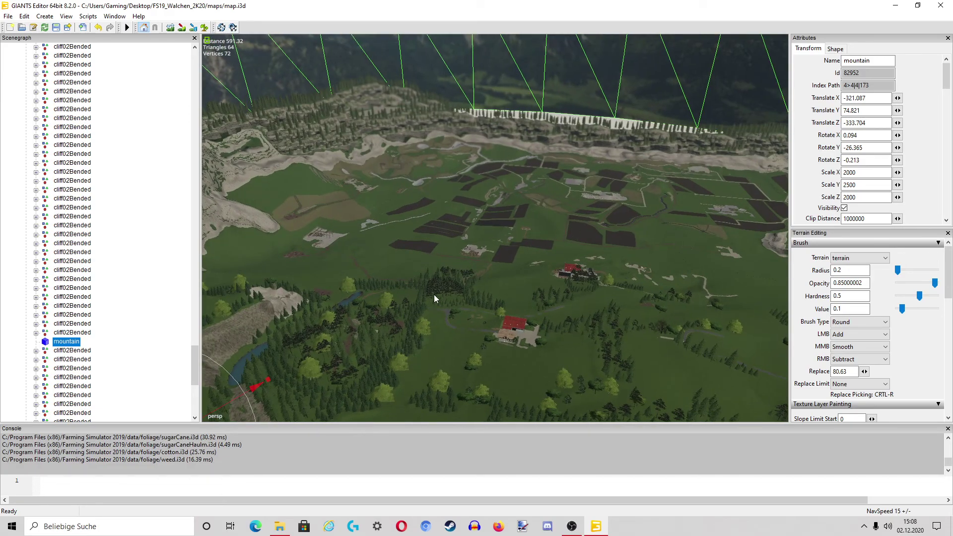
pyautogui.moveTo(445, 323); pyautogui.dragTo(363, 339, button='right')
# Fly over the cliffs, past the birch to the meadows and toward the lake, checking for open grass.
pyautogui.moveTo(577, 249); pyautogui.dragTo(539, 293, button='right')
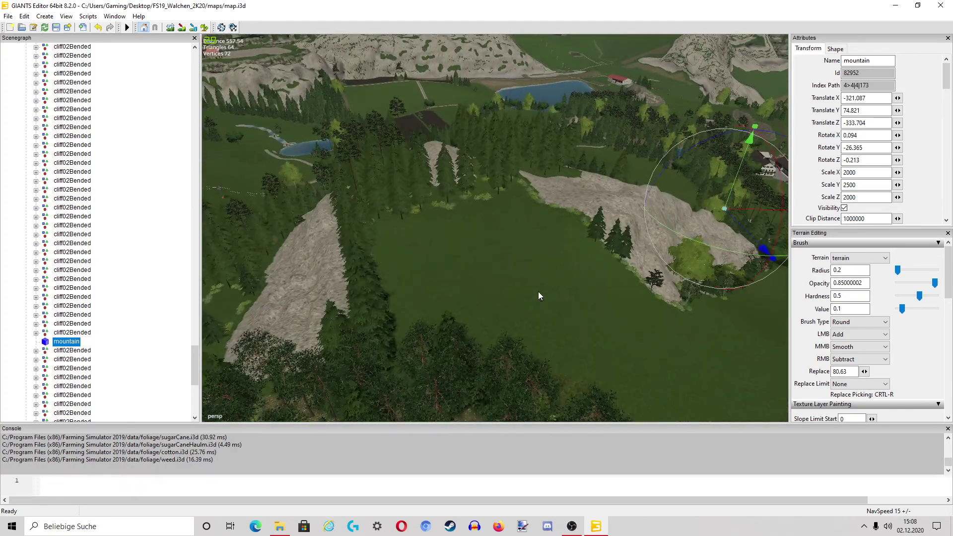
pyautogui.scroll(6, 538, 293)
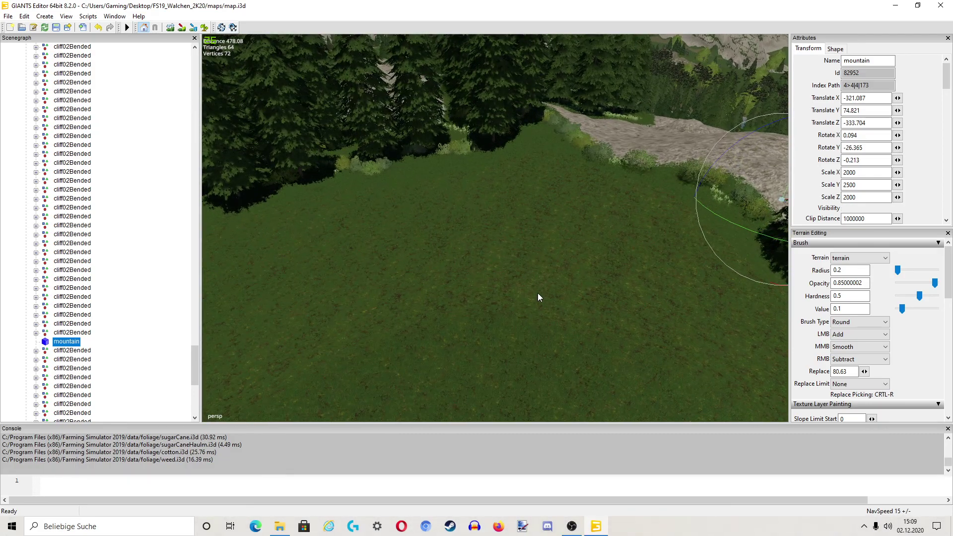
pyautogui.scroll(3, 538, 294)
pyautogui.moveTo(538, 294); pyautogui.dragTo(575, 344, button='right')
pyautogui.scroll(3, 726, 269)
pyautogui.scroll(3, 746, 276)
pyautogui.scroll(-4, 529, 280)
pyautogui.scroll(1, 560, 283)
pyautogui.press('w')
pyautogui.press('s')
pyautogui.press('w')
pyautogui.press('s')
# Look down on the forest, road and small farm building, flying in among the trees.
pyautogui.moveTo(570, 394); pyautogui.dragTo(563, 262, button='right')
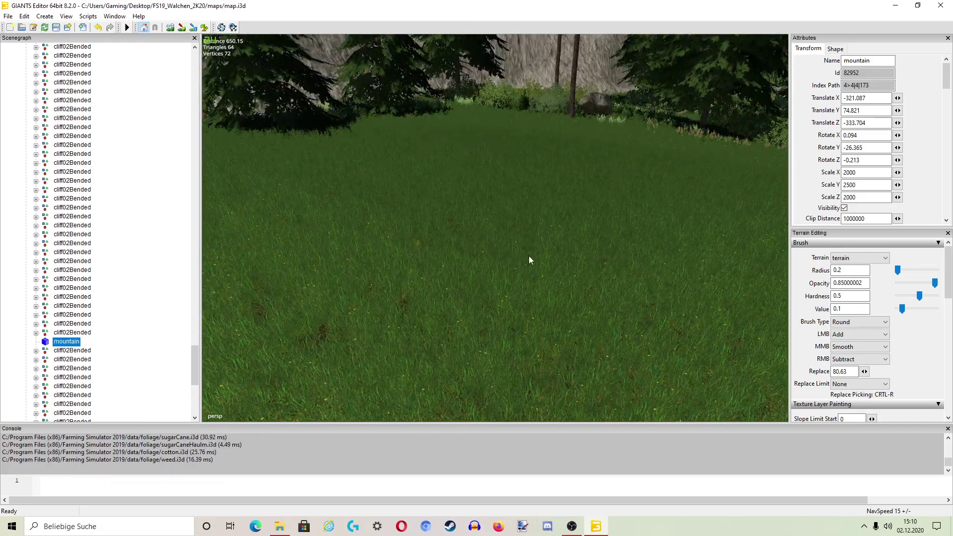
pyautogui.keyDown('alt'); pyautogui.moveTo(523, 258); pyautogui.dragTo(646, 244); pyautogui.keyUp('alt')
pyautogui.moveTo(538, 244)
pyautogui.keyDown('alt'); pyautogui.mouseDown()
pyautogui.moveTo(628, 231)
pyautogui.moveTo(617, 232)
pyautogui.mouseUp(); pyautogui.keyUp('alt')
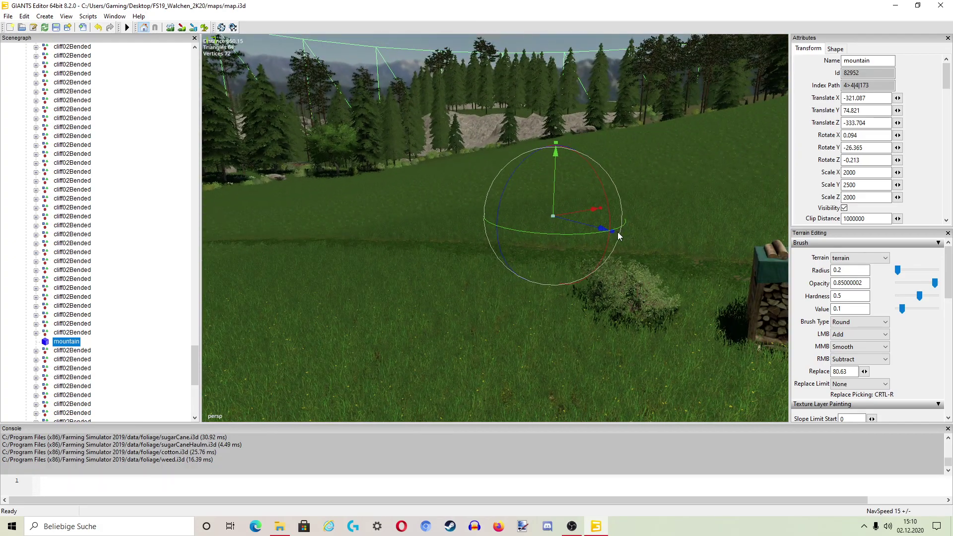
pyautogui.keyDown('alt'); pyautogui.moveTo(685, 233); pyautogui.dragTo(659, 238); pyautogui.keyUp('alt')
pyautogui.click(635, 204)
pyautogui.keyDown('alt'); pyautogui.moveTo(635, 204); pyautogui.dragTo(386, 325); pyautogui.keyUp('alt')
pyautogui.scroll(5, 605, 239)
pyautogui.scroll(4, 557, 293)
pyautogui.scroll(5, 557, 289)
pyautogui.scroll(8, 557, 284)
pyautogui.scroll(4, 386, 325)
pyautogui.moveTo(386, 324); pyautogui.dragTo(362, 352, button='middle')
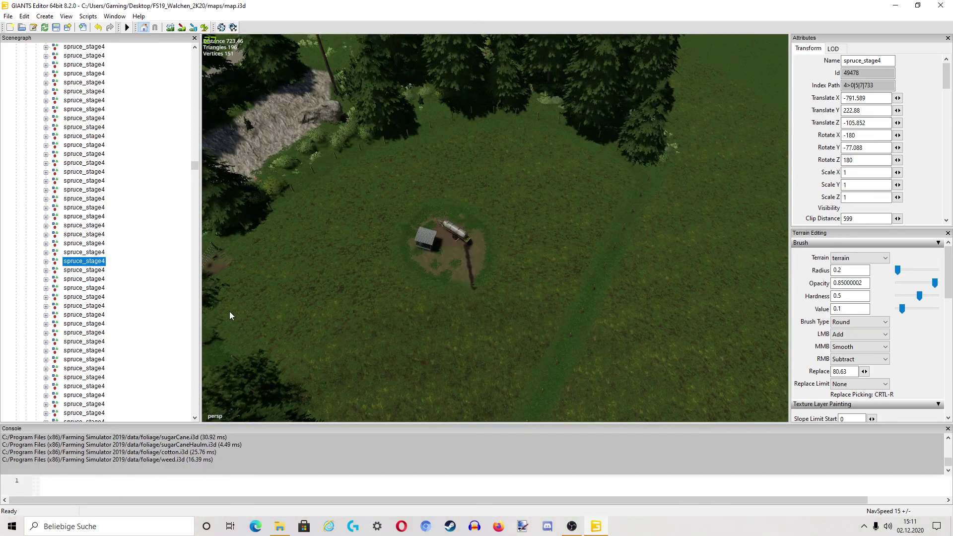
pyautogui.moveTo(362, 308); pyautogui.dragTo(444, 340, button='middle')
# Settle on the fenced meadow by the winding road, then switch to OBS Studio.
pyautogui.scroll(-5, 442, 336)
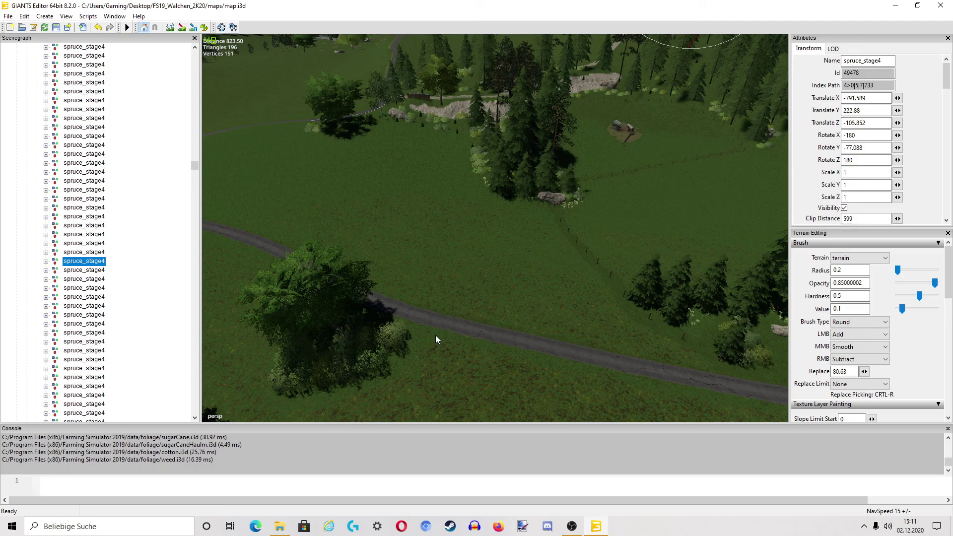
pyautogui.moveTo(346, 314); pyautogui.dragTo(654, 268, button='middle')
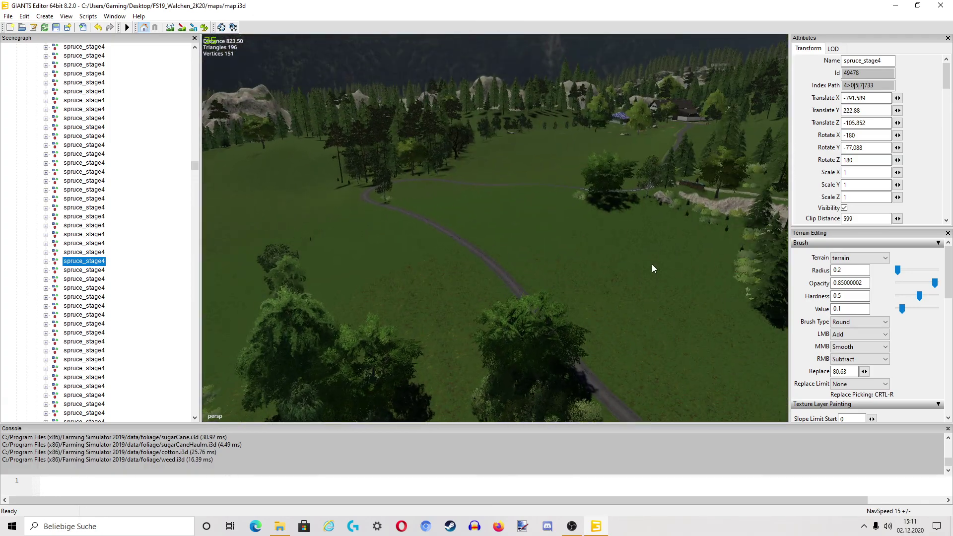
pyautogui.moveTo(470, 321); pyautogui.dragTo(570, 311, button='middle')
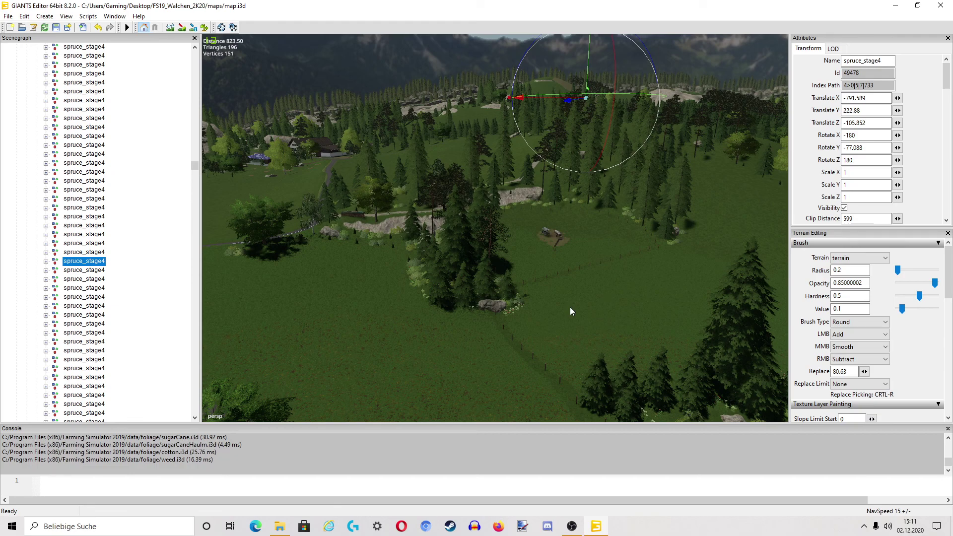
pyautogui.hotkey('alt', 'Tab')
pyautogui.hotkey('alt', 'Tab')
pyautogui.hotkey('alt', 'Tab')
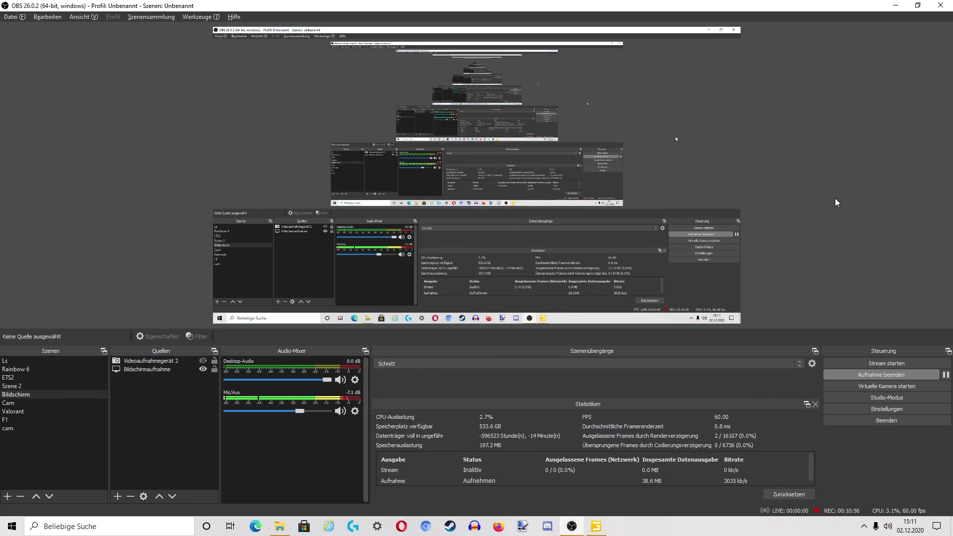